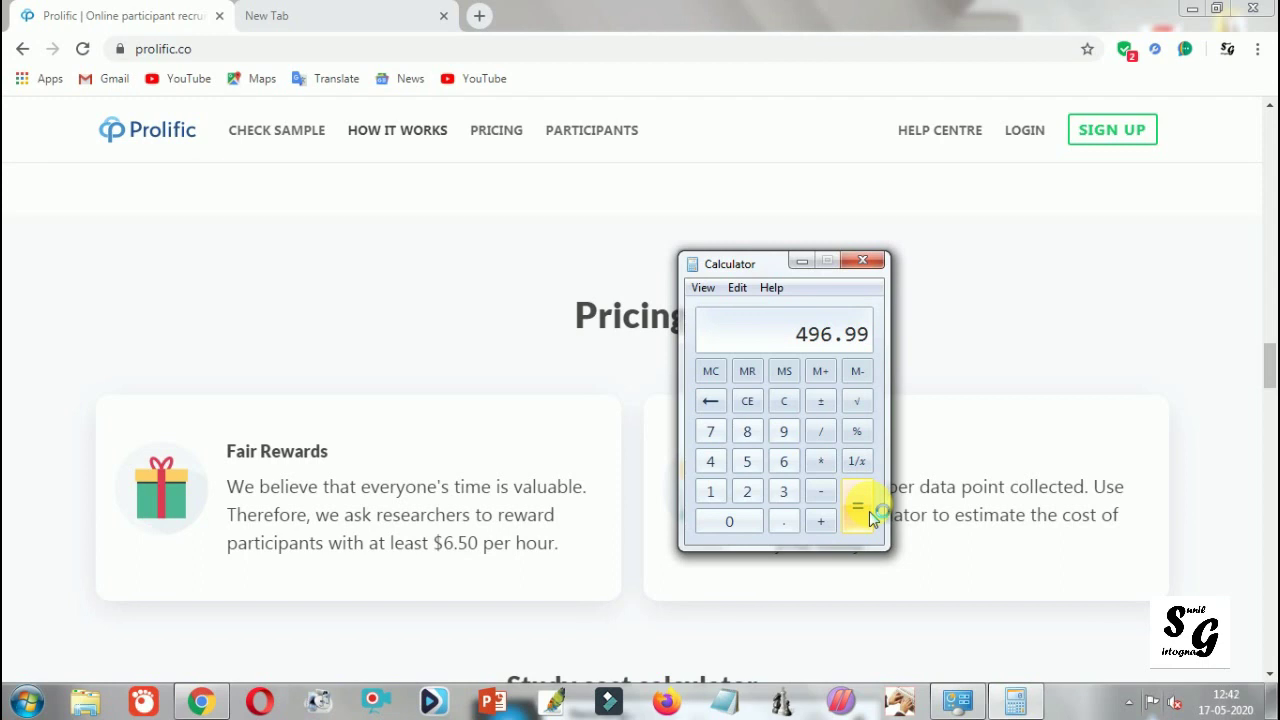
# Step: Bring Chrome in front of the calculator, then scroll the Prolific homepage down and back up
pyautogui.click(630, 14)
pyautogui.scroll(-2, 580, 291)
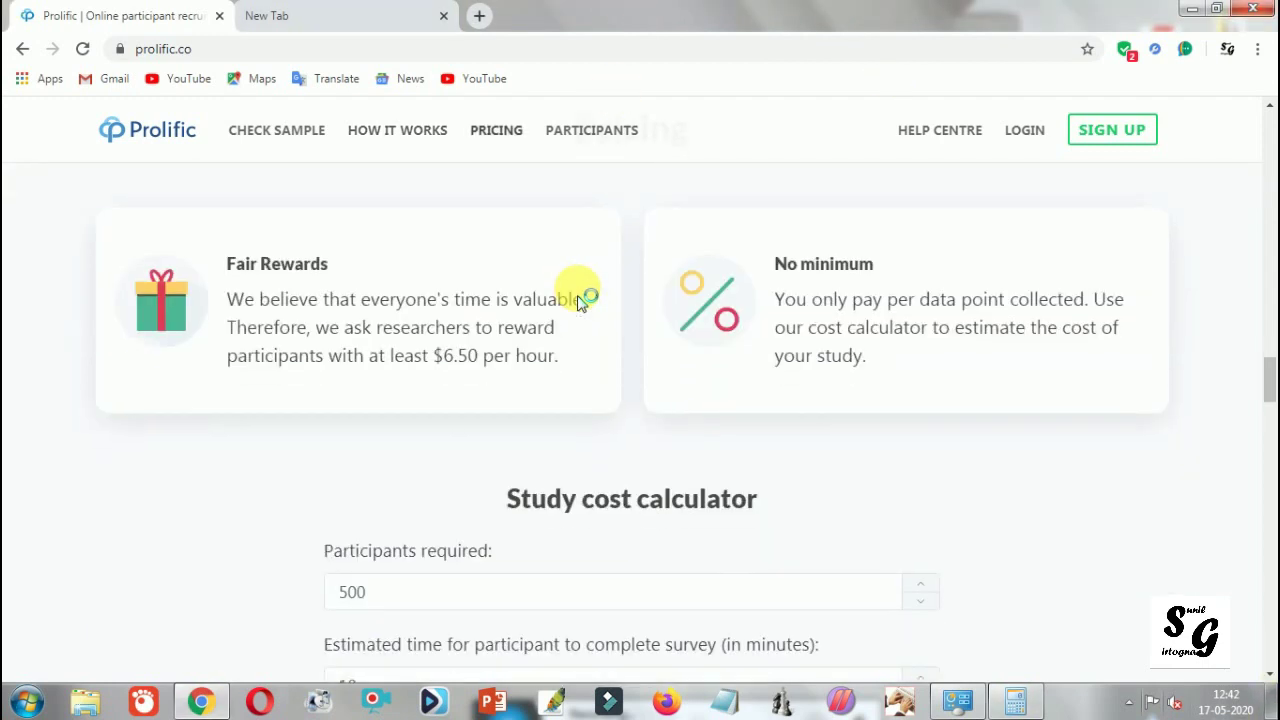
pyautogui.scroll(-2, 580, 300)
pyautogui.scroll(-3, 580, 295)
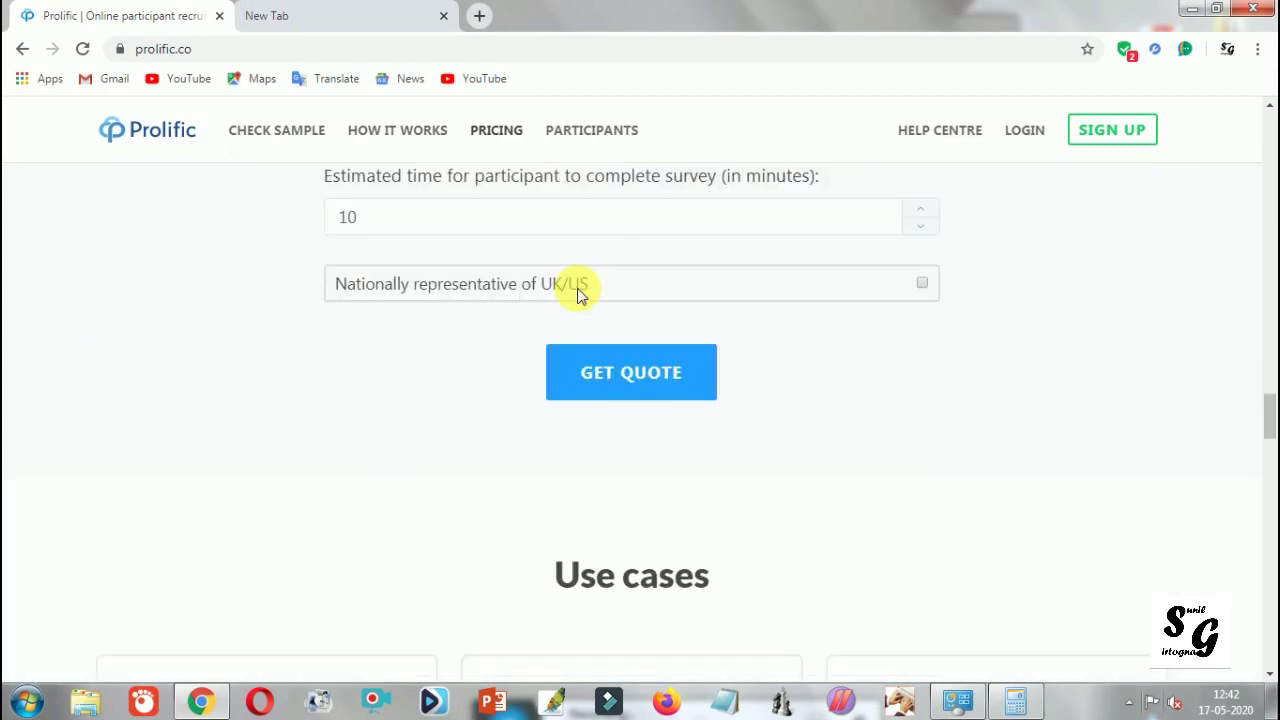
pyautogui.scroll(-4, 577, 292)
pyautogui.scroll(-3, 577, 292)
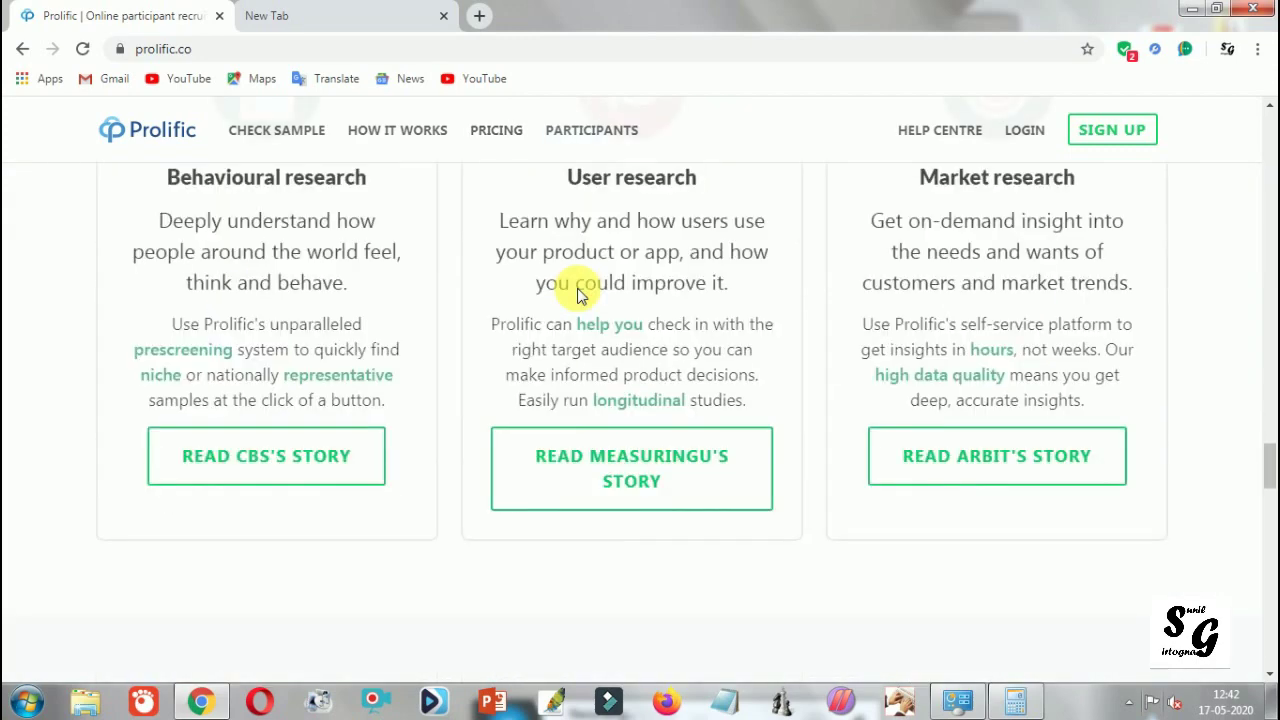
pyautogui.scroll(-6, 577, 293)
pyautogui.scroll(-4, 577, 293)
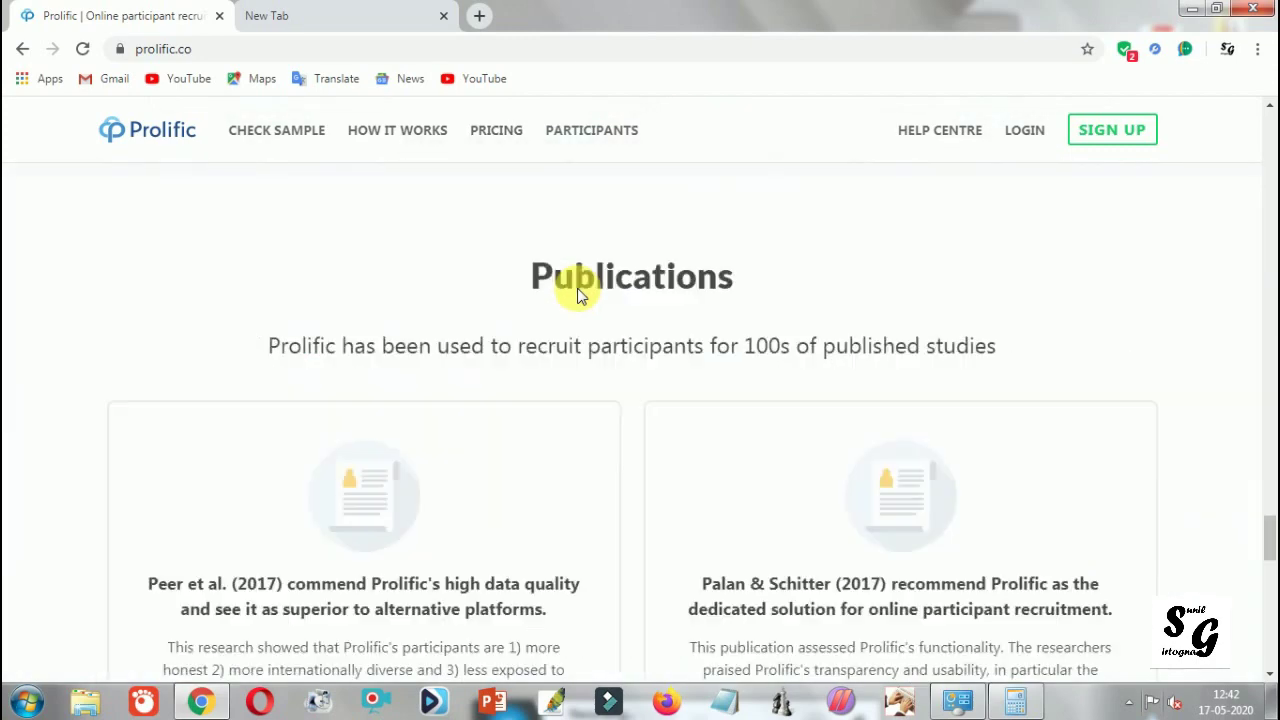
pyautogui.scroll(-2, 577, 293)
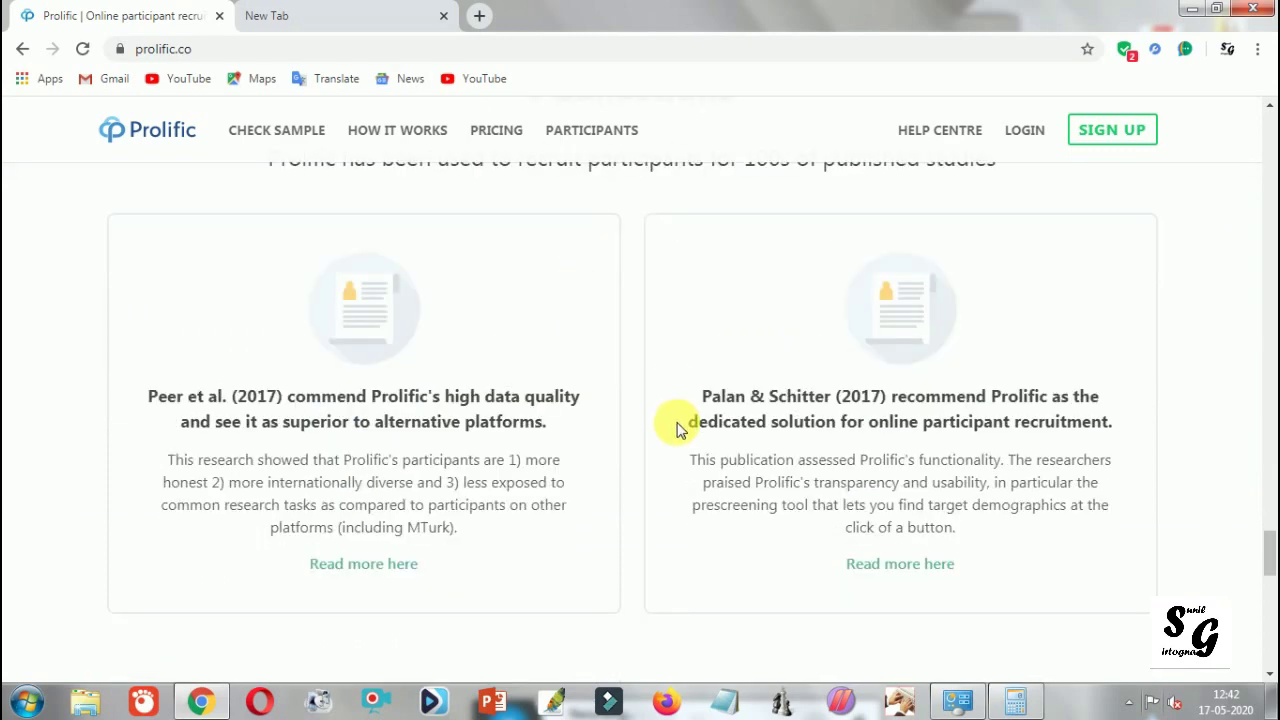
pyautogui.scroll(11, 677, 423)
pyautogui.scroll(15, 677, 430)
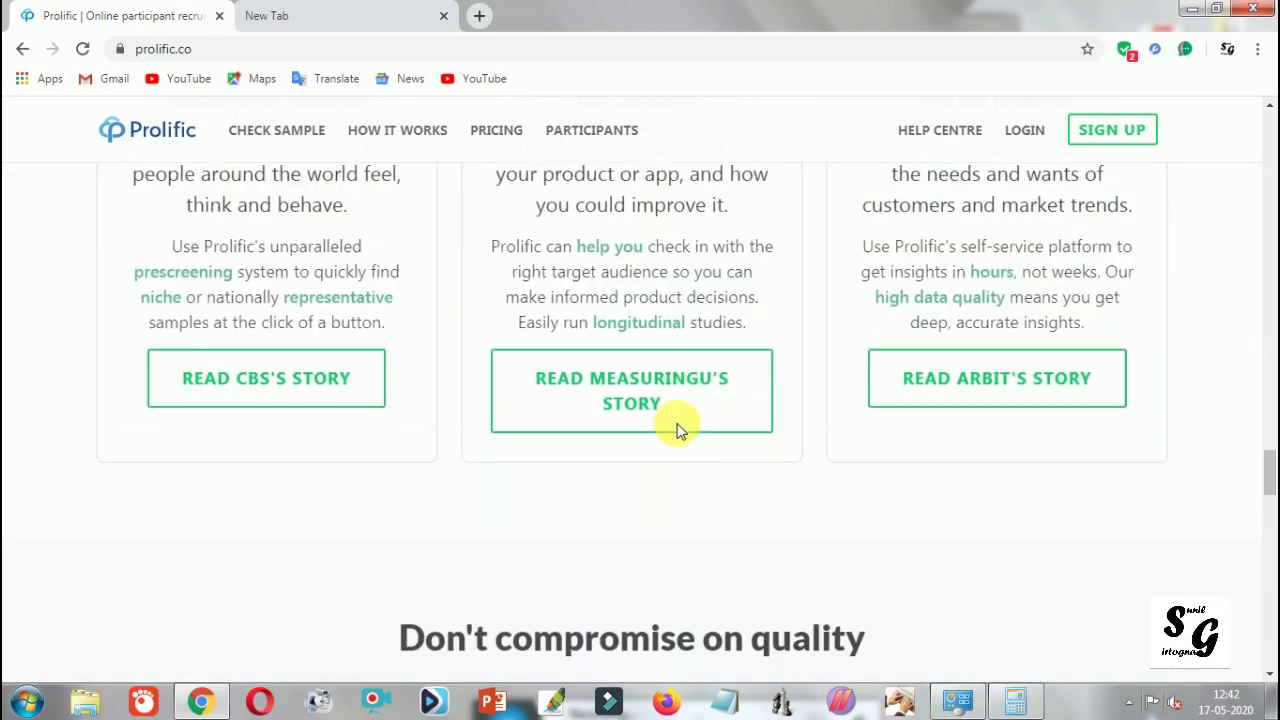
pyautogui.scroll(15, 677, 430)
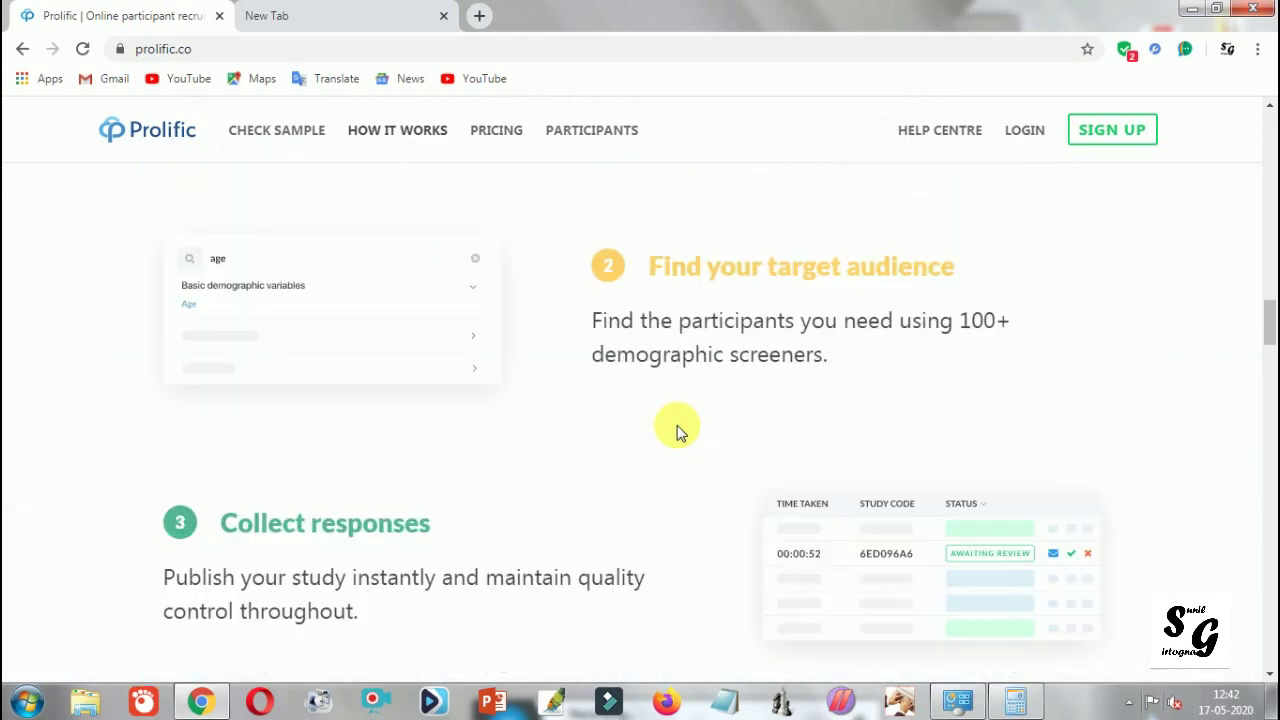
pyautogui.scroll(8, 677, 430)
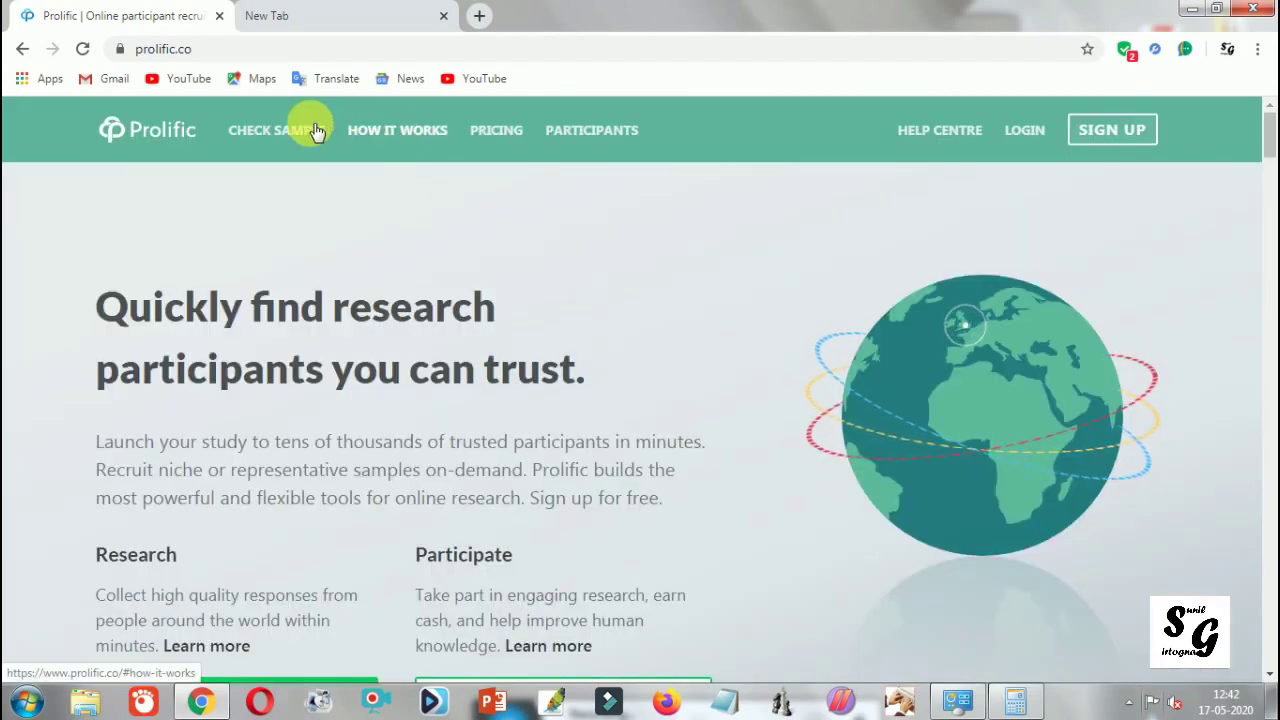
# Step: Open the SIGN UP page and dismiss the cookie banner with 'Close and dismiss'
pyautogui.click(1105, 133)
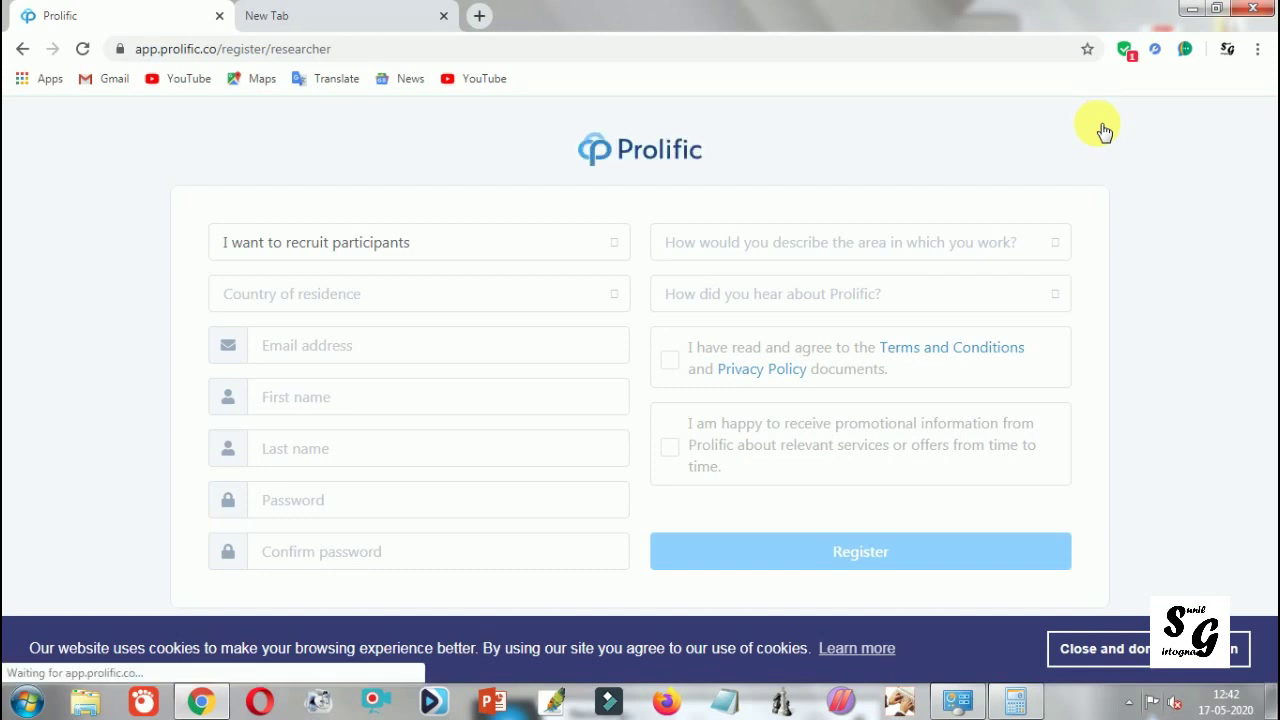
pyautogui.click(1120, 648)
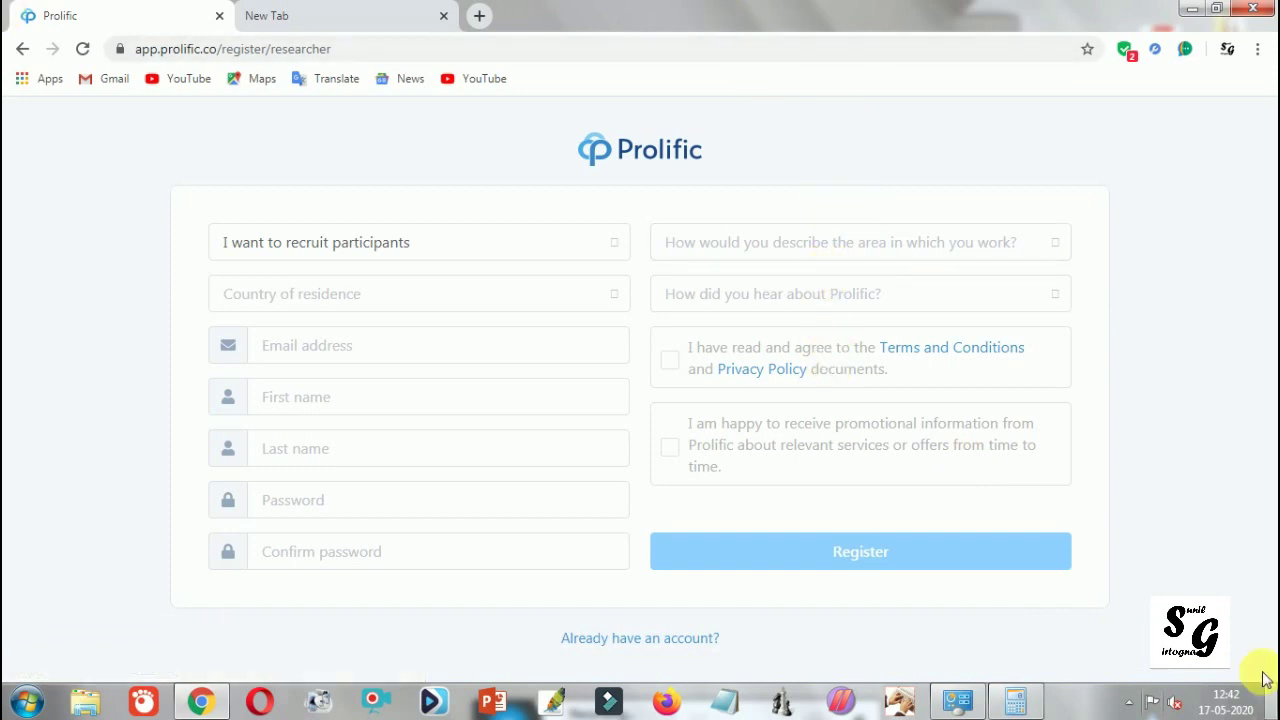
pyautogui.click(517, 248)
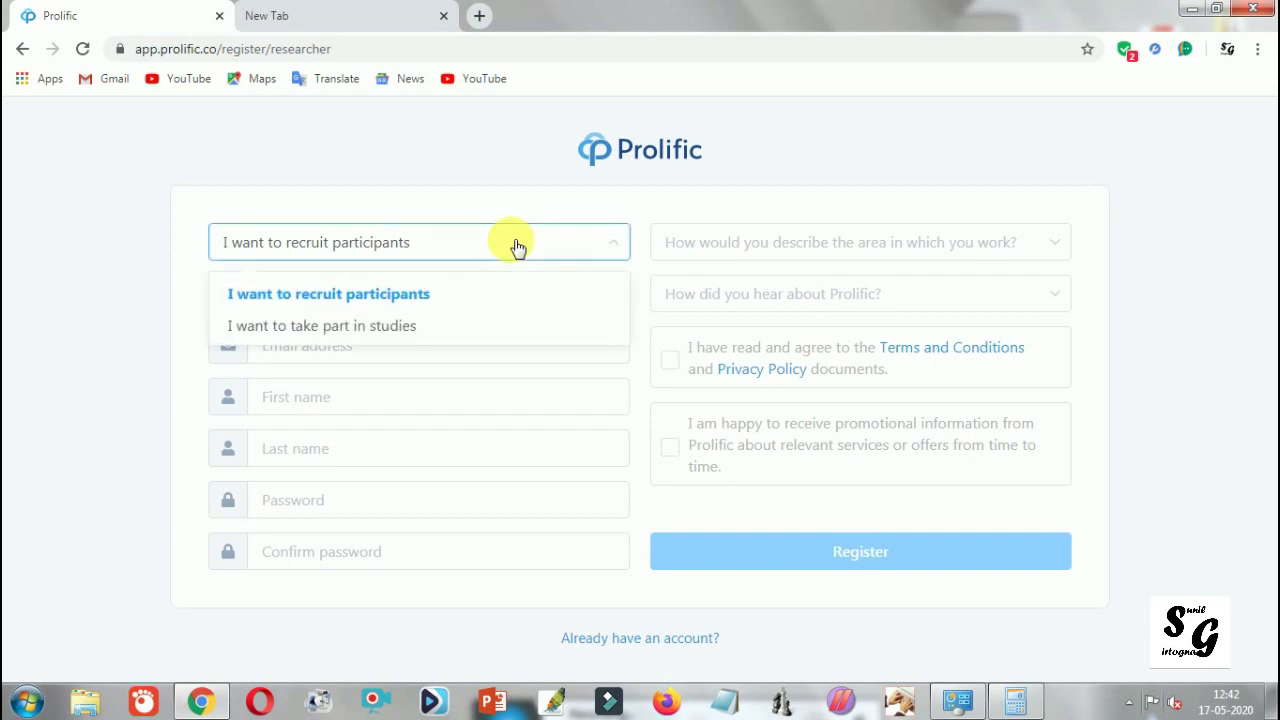
pyautogui.click(517, 248)
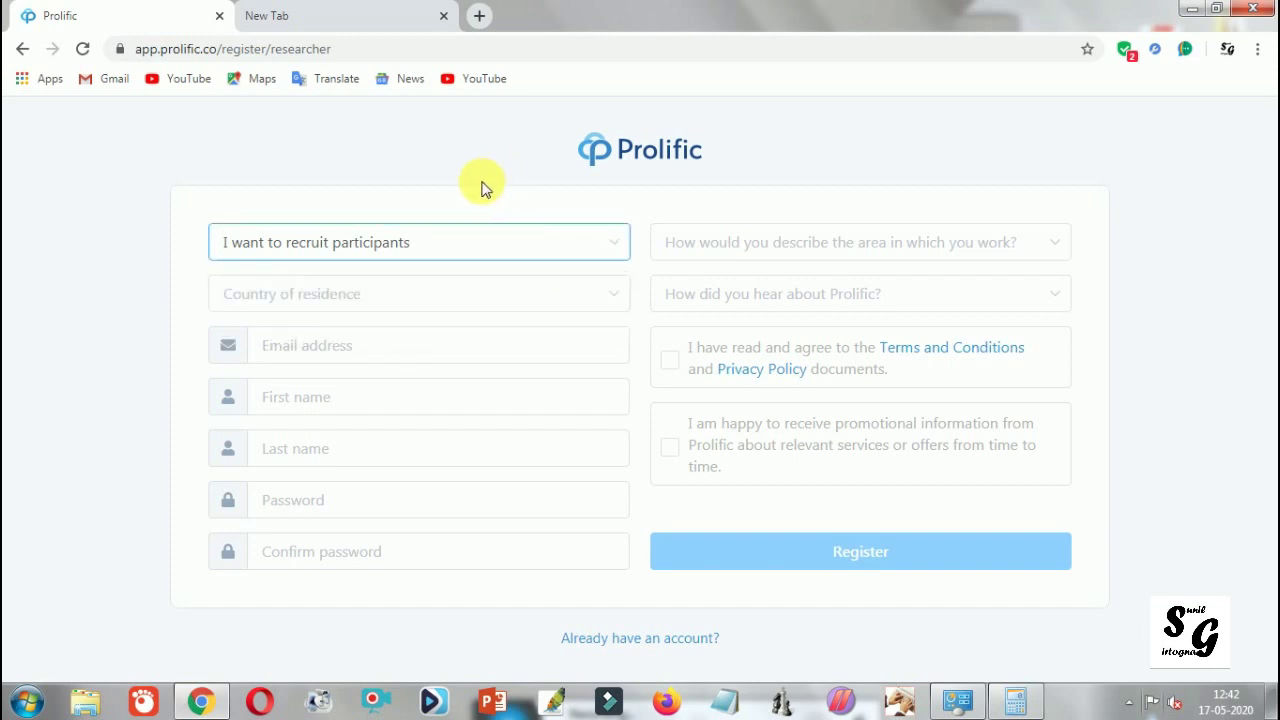
pyautogui.click(341, 263)
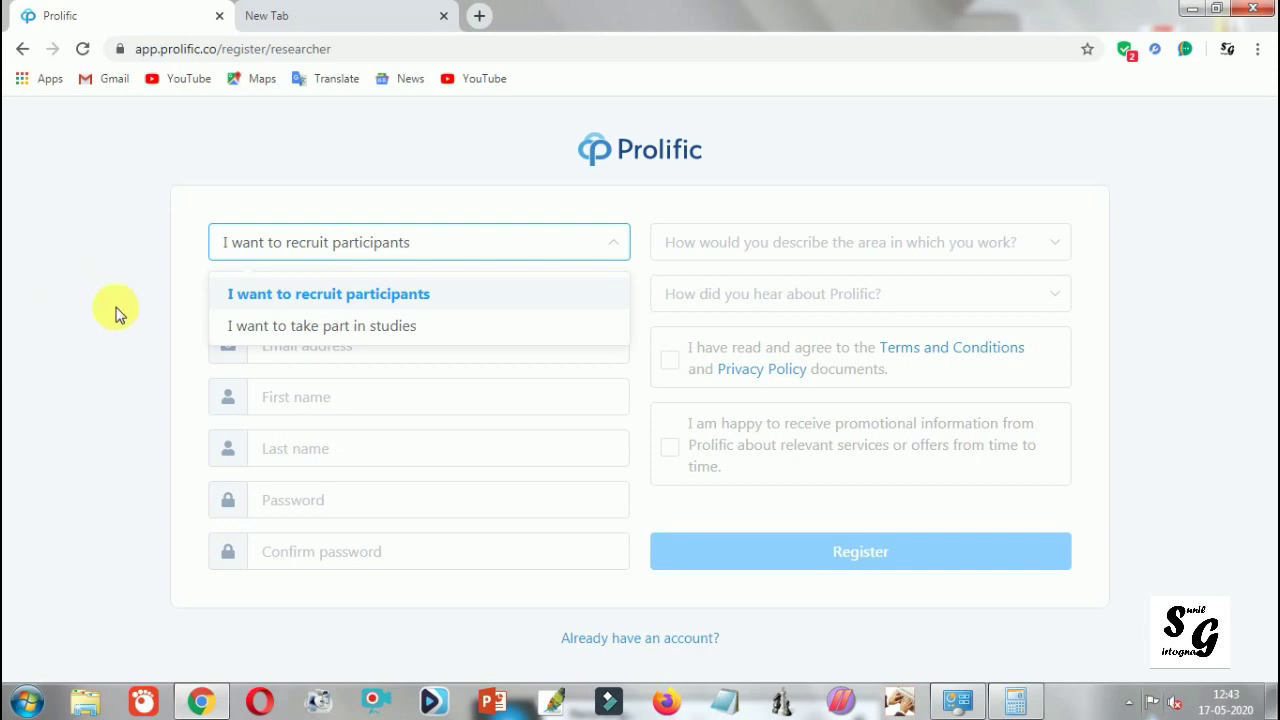
pyautogui.click(370, 335)
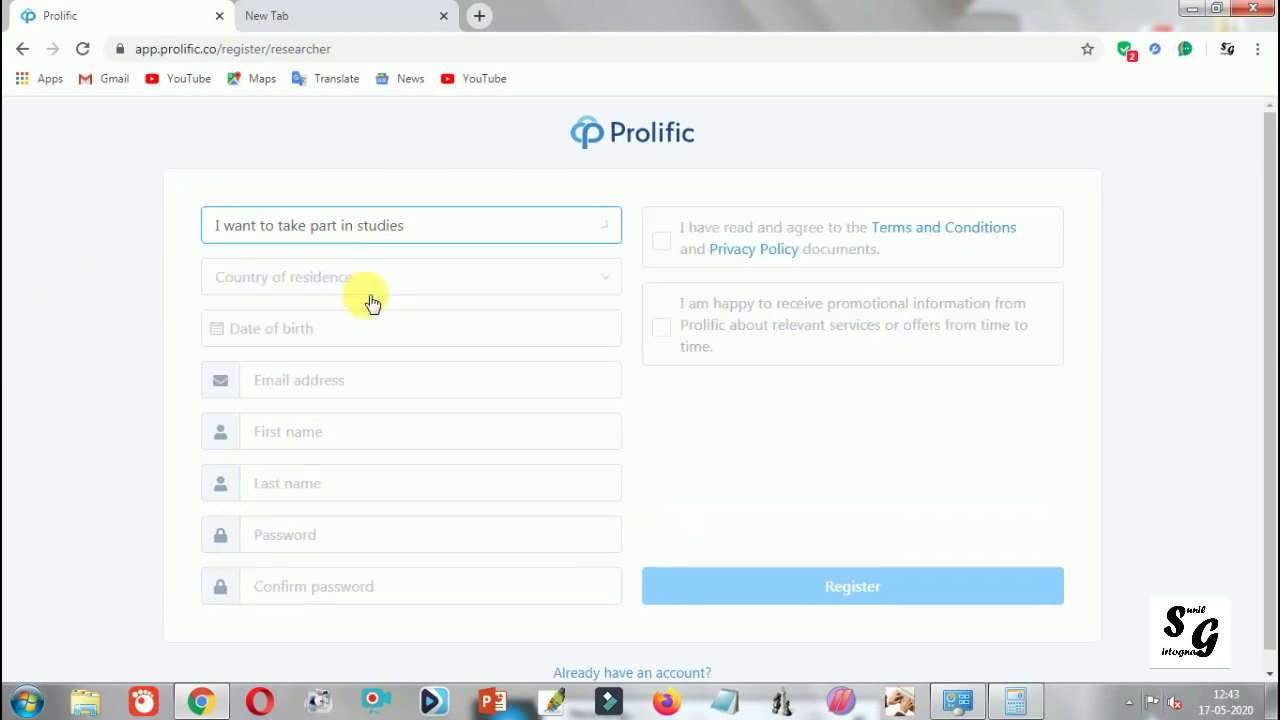
pyautogui.click(372, 235)
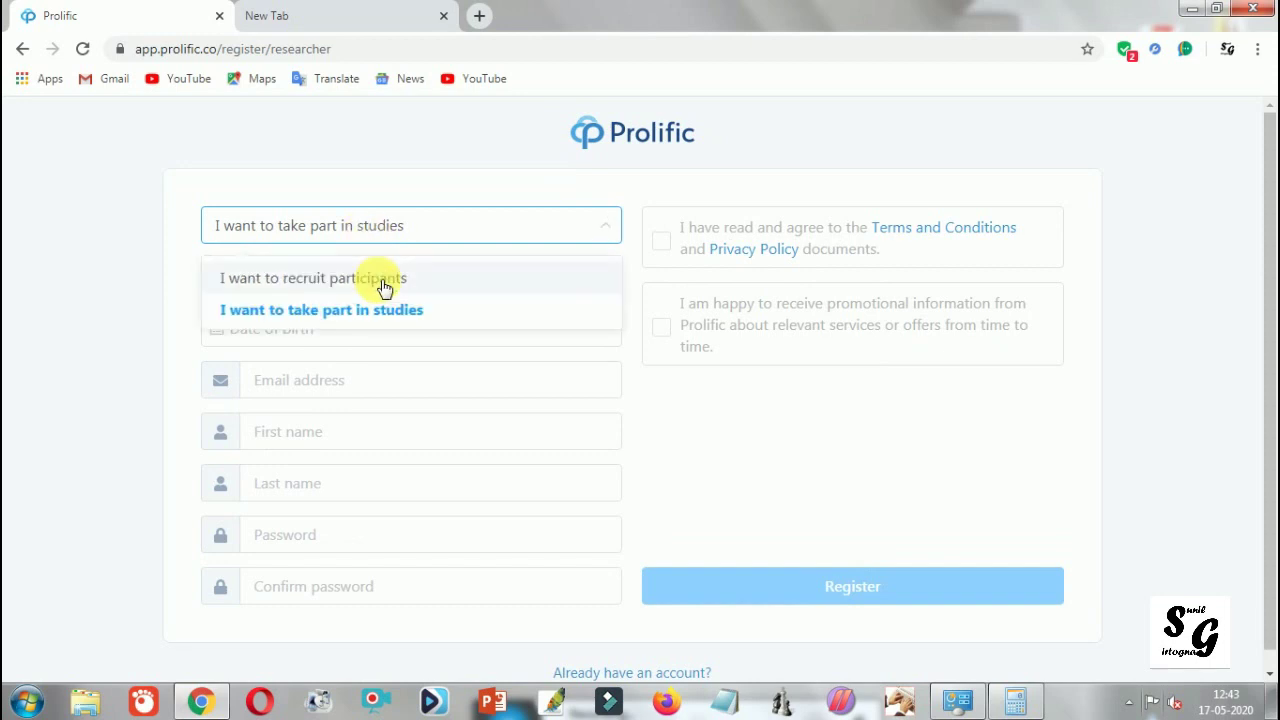
pyautogui.click(385, 287)
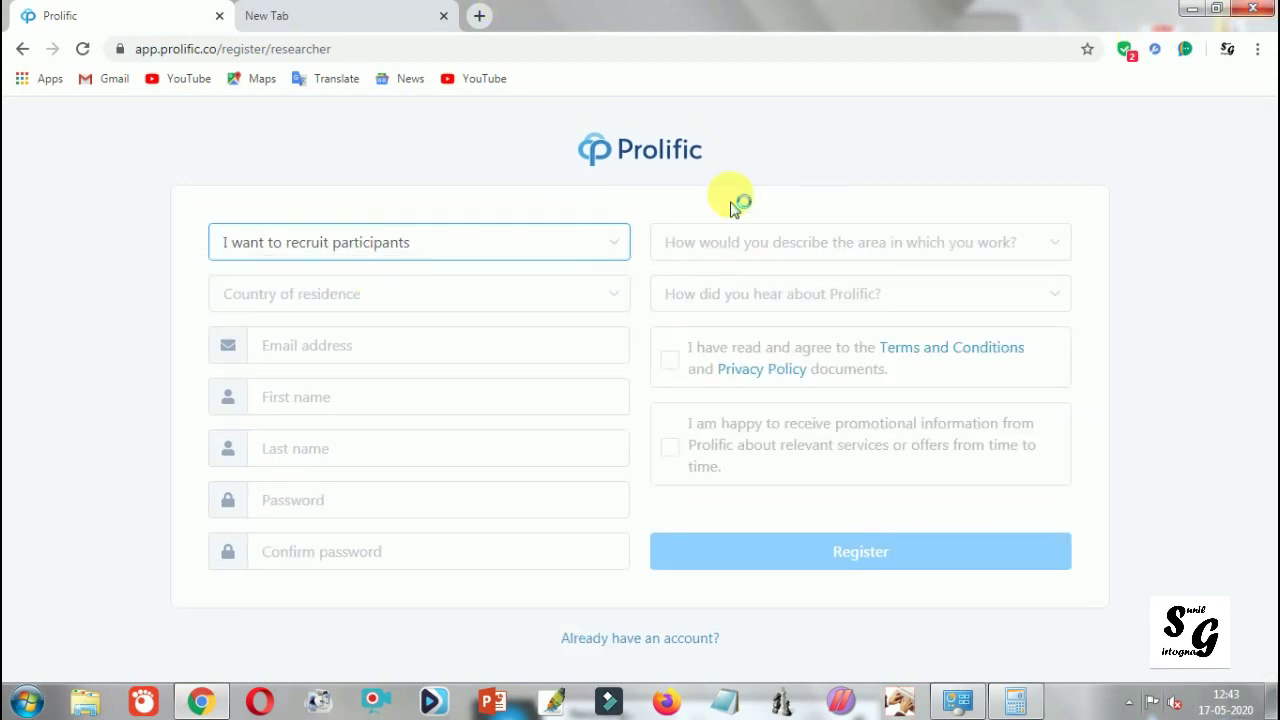
# Step: Pick India from the Country of residence list on the sign-up form
pyautogui.click(439, 294)
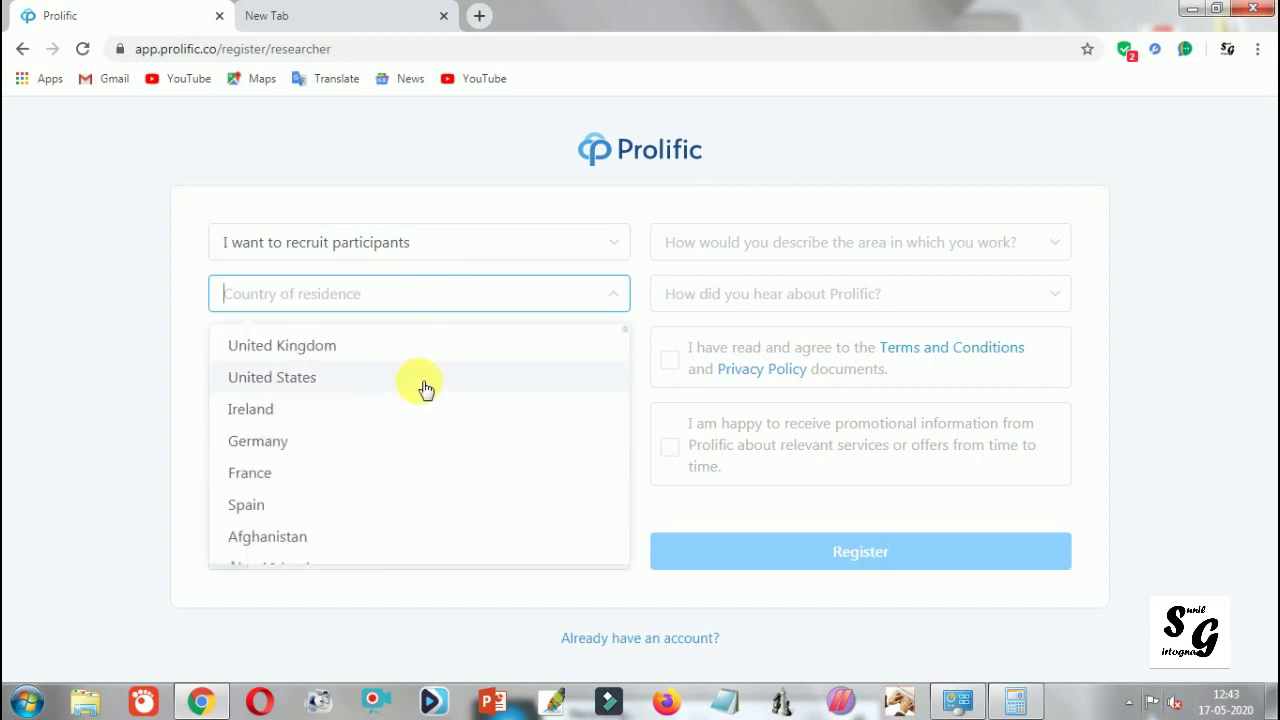
pyautogui.write('i')
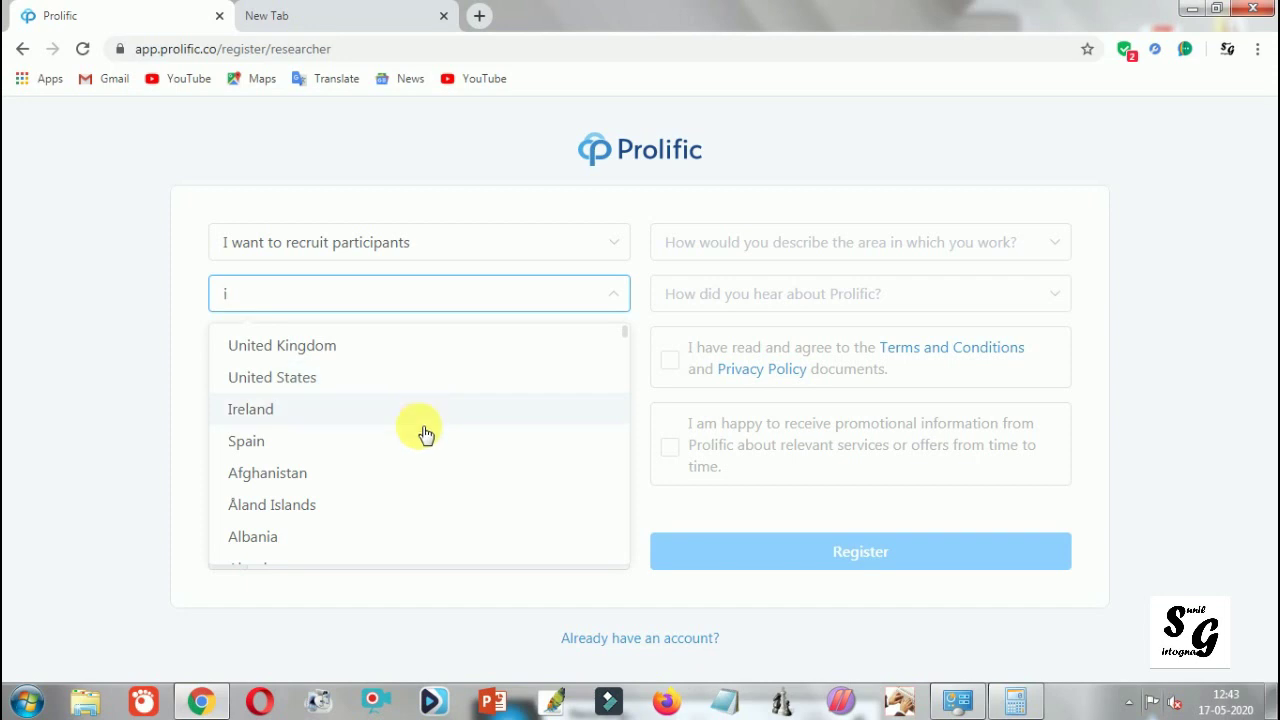
pyautogui.write('i')
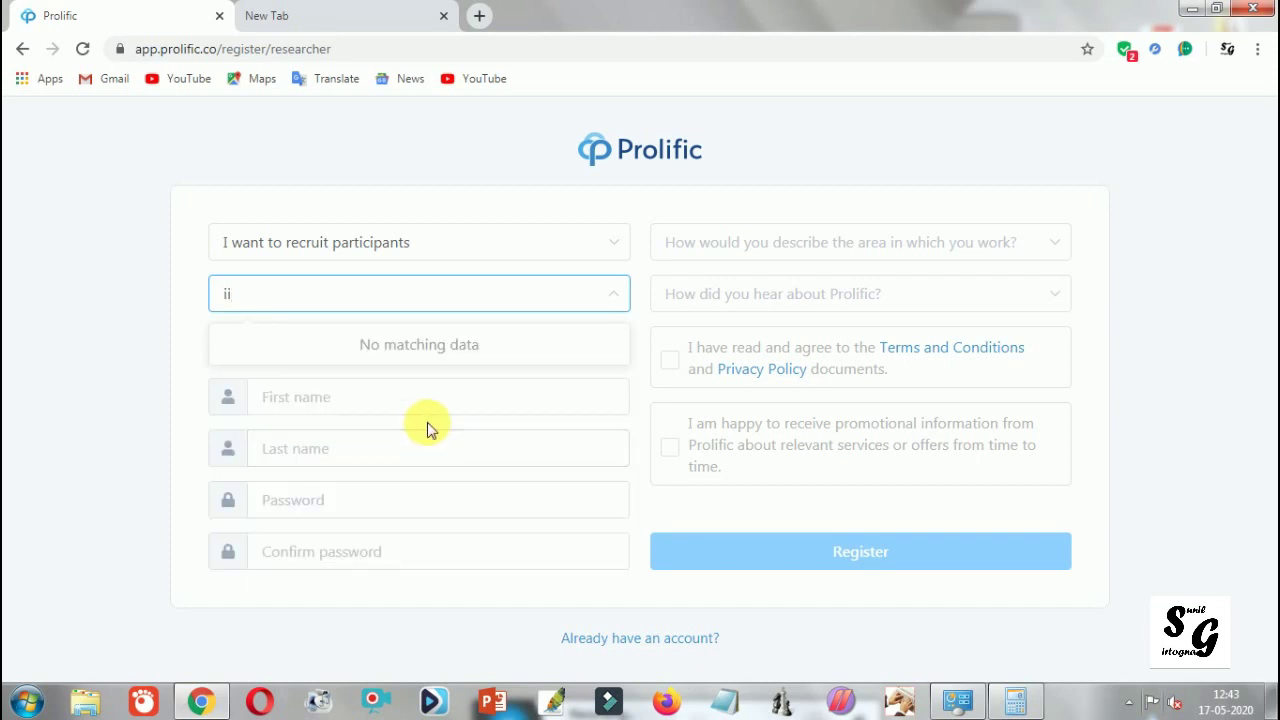
pyautogui.press('BackSpace')
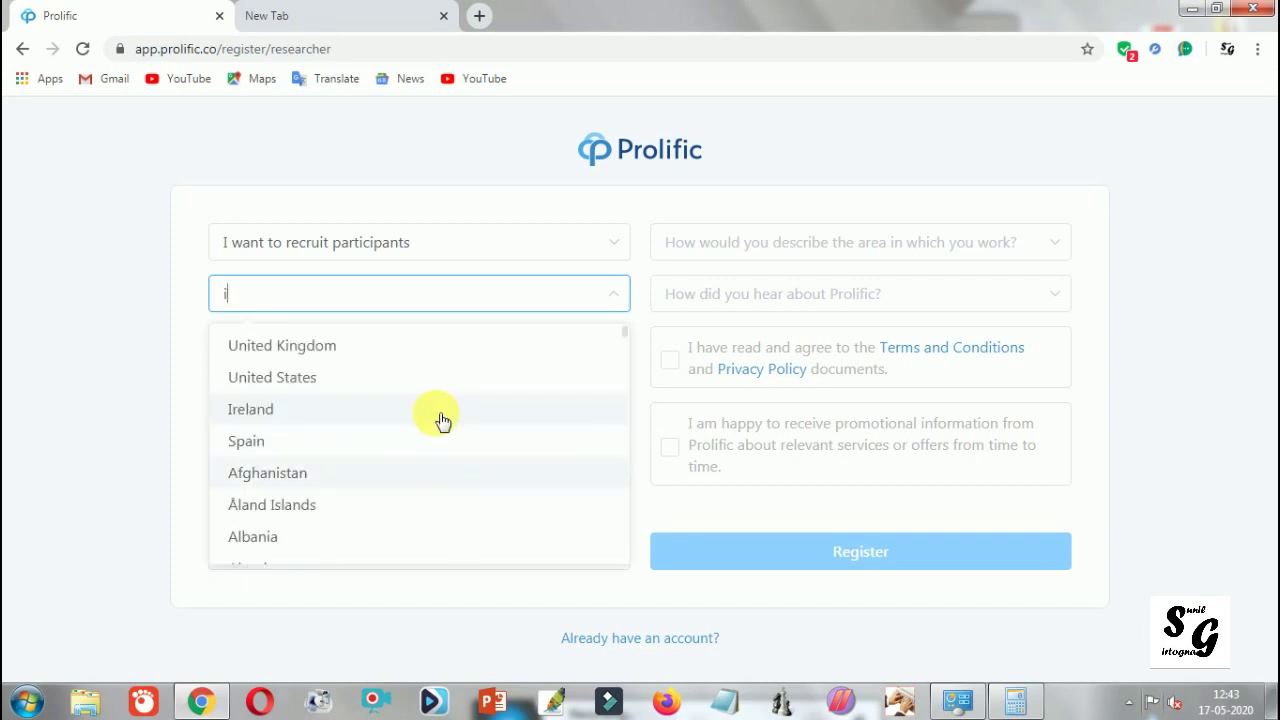
pyautogui.scroll(-6, 443, 420)
pyautogui.scroll(-5, 443, 420)
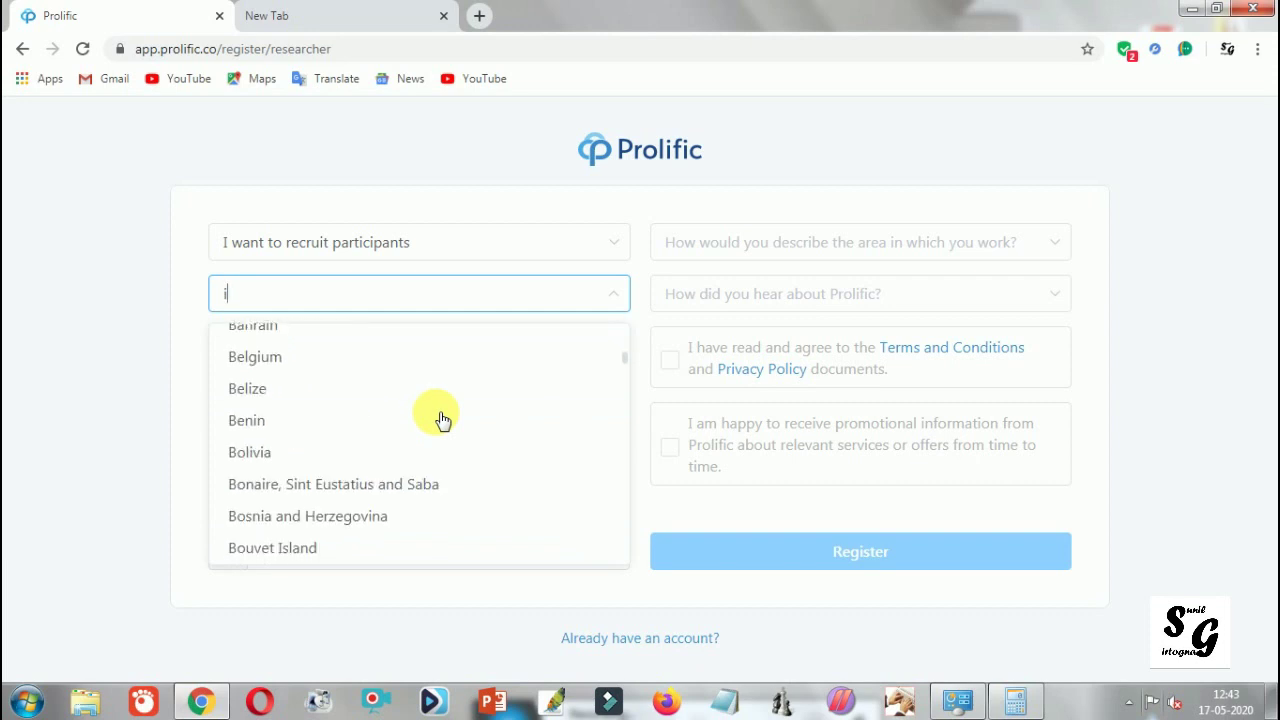
pyautogui.scroll(-8, 443, 420)
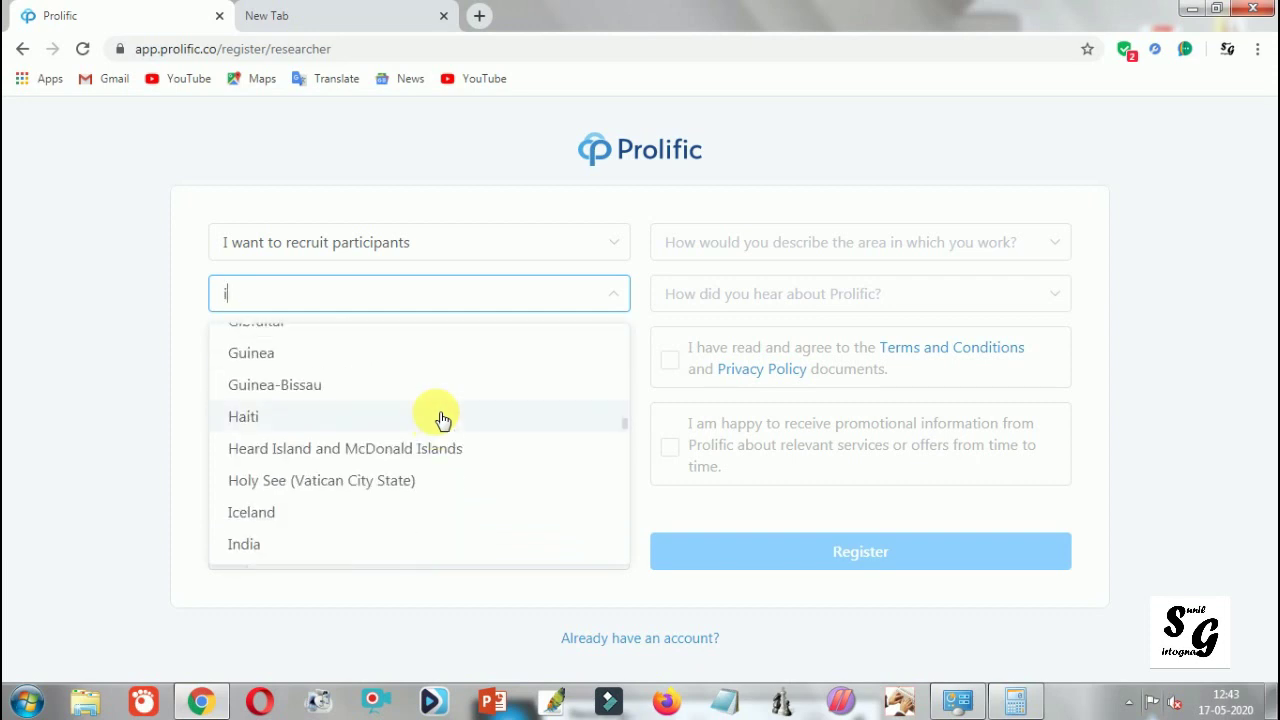
pyautogui.click(314, 548)
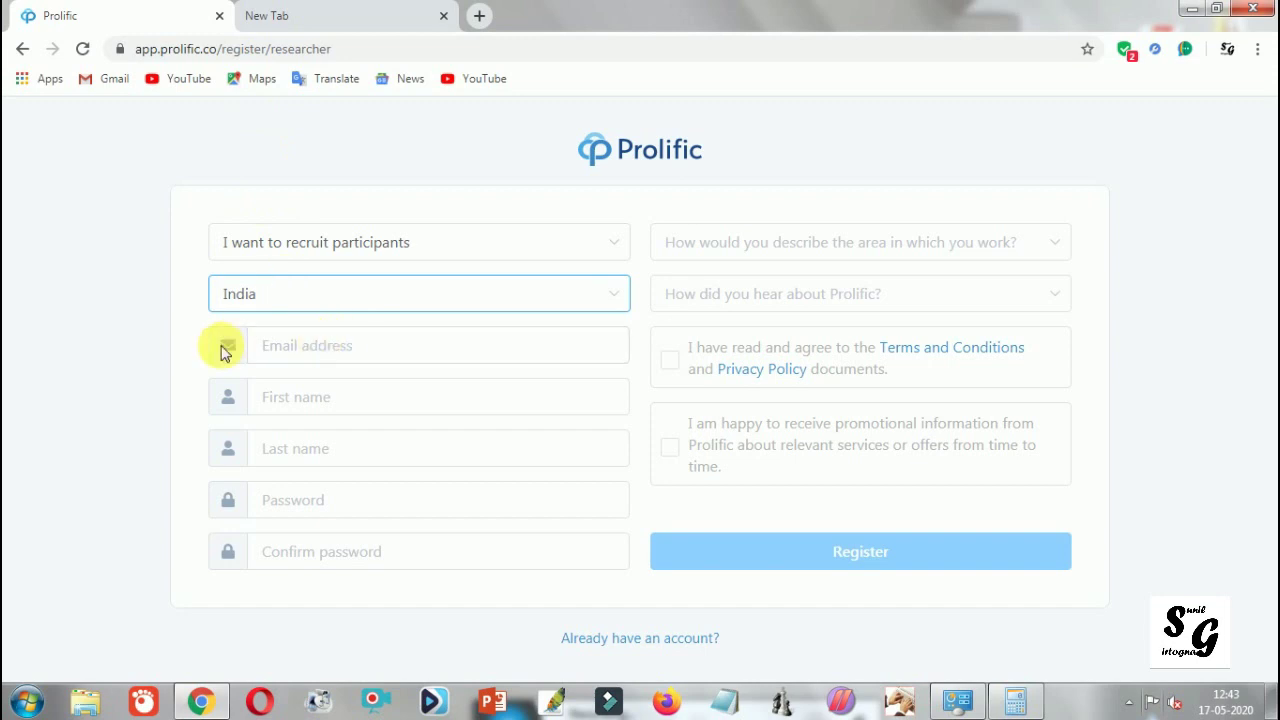
pyautogui.click(257, 345)
# Step: Dismiss the saved email suggestions and enter the account's email address
pyautogui.click(114, 343)
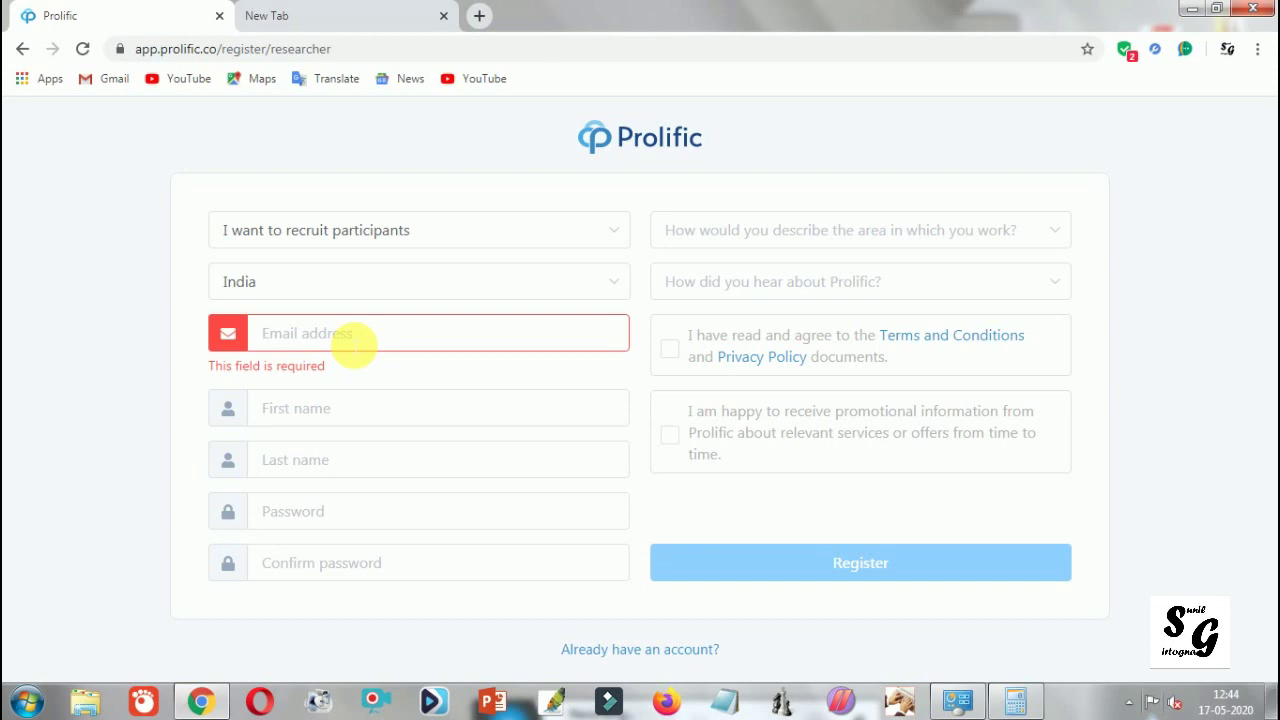
pyautogui.click(355, 345)
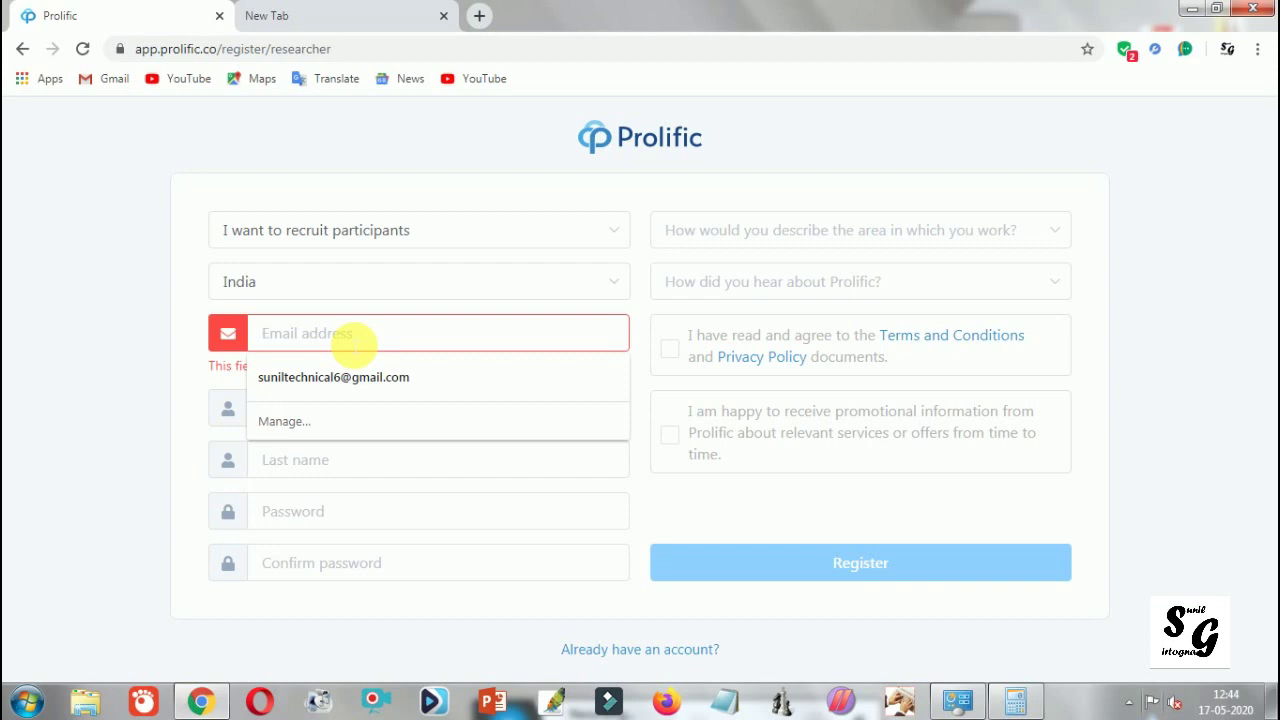
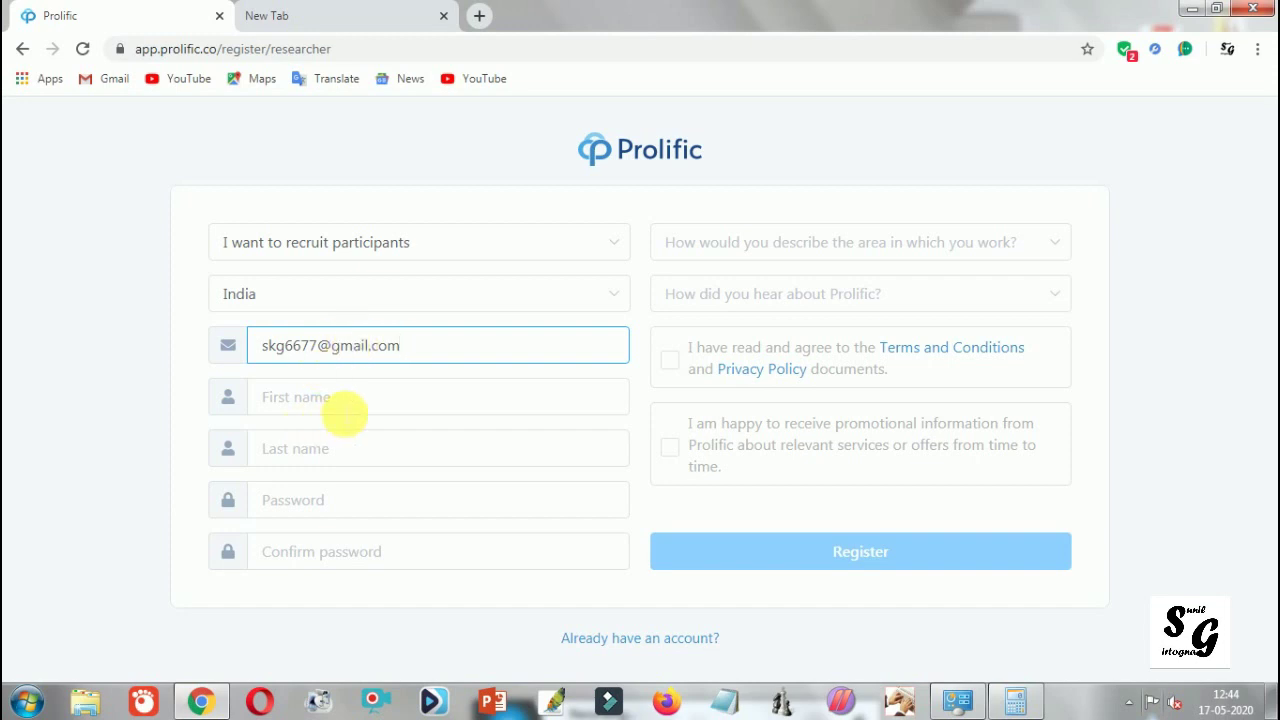
# Step: Enter the person's first name and last name in their fields
pyautogui.click(350, 410)
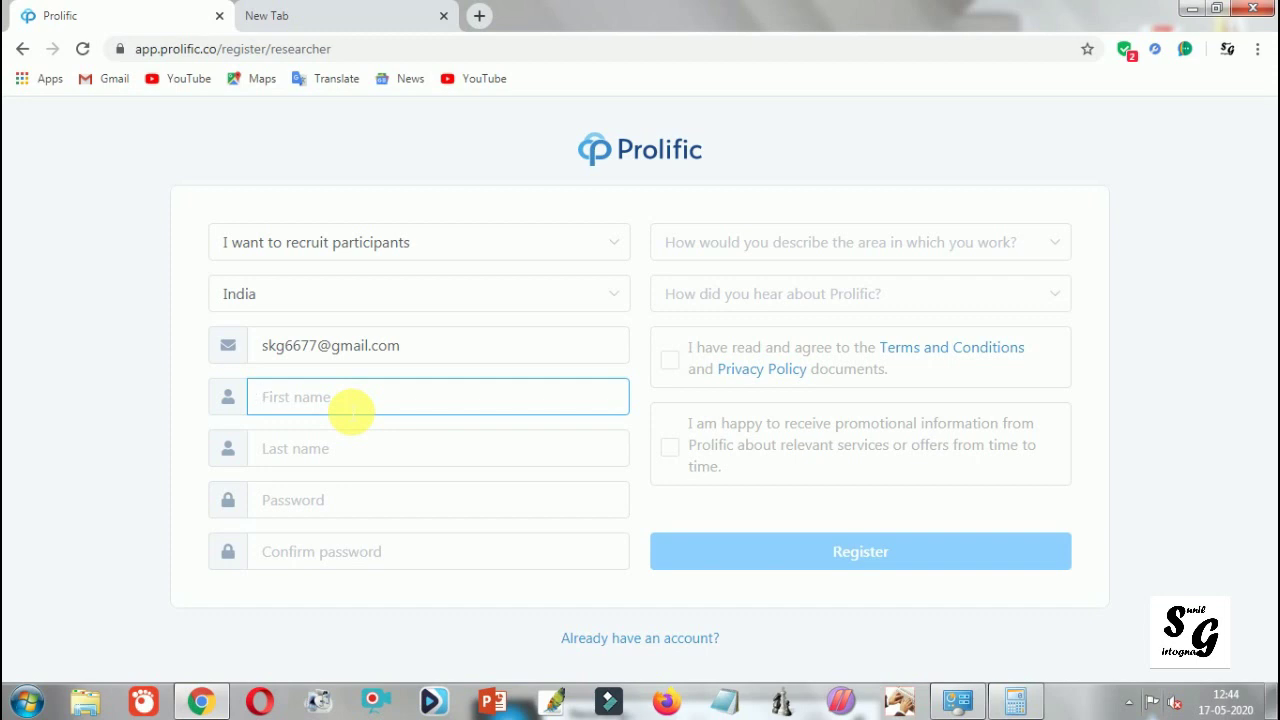
pyautogui.write('sun')
pyautogui.hotkey('ctrl', 'a')
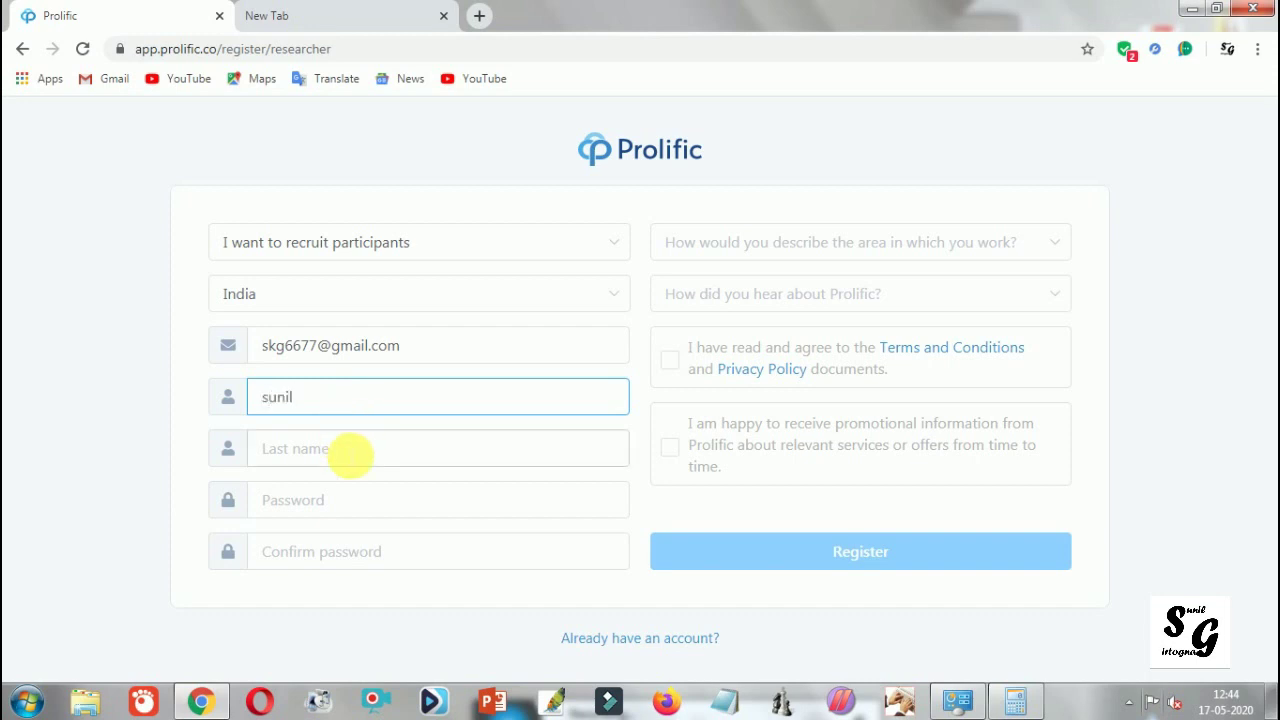
pyautogui.click(350, 455)
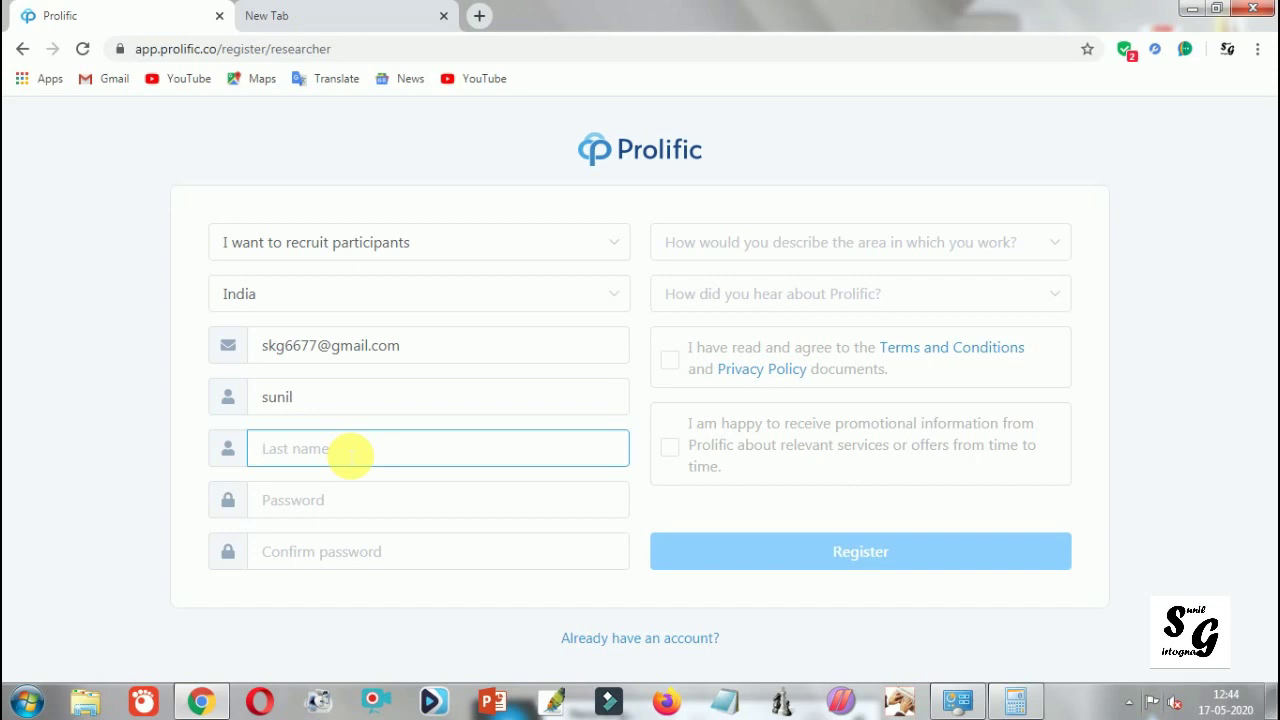
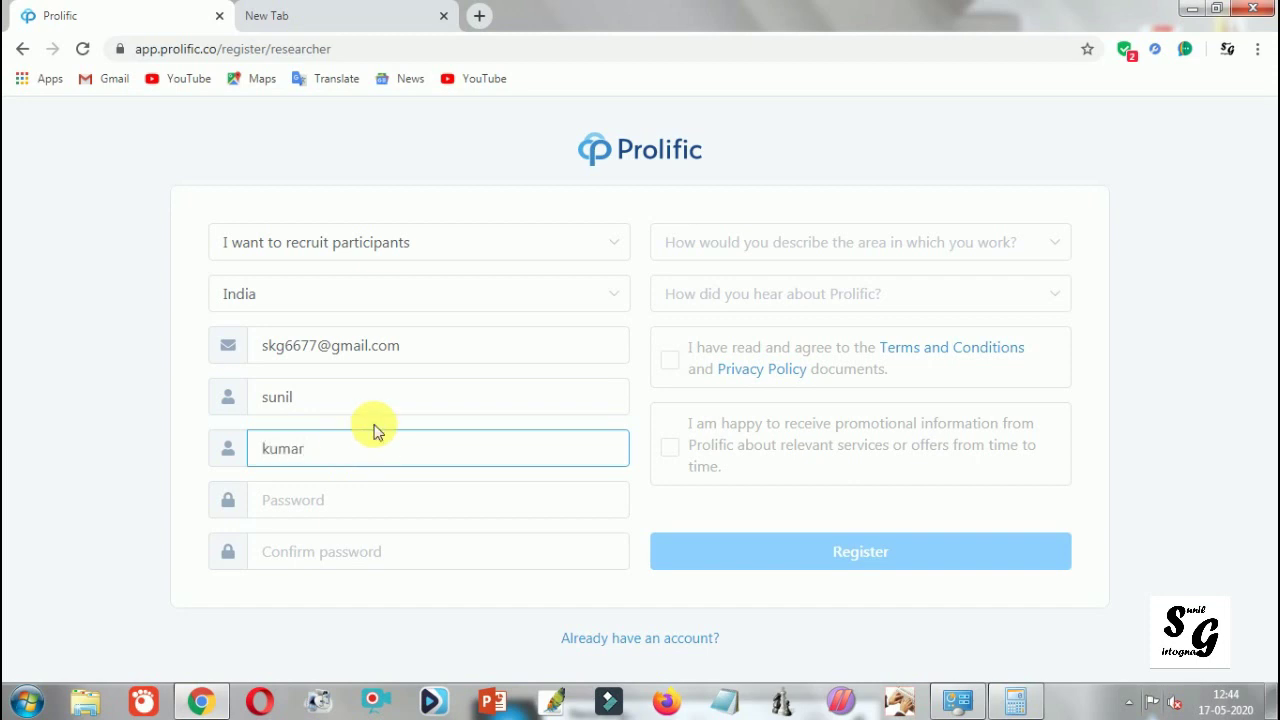
pyautogui.click(373, 503)
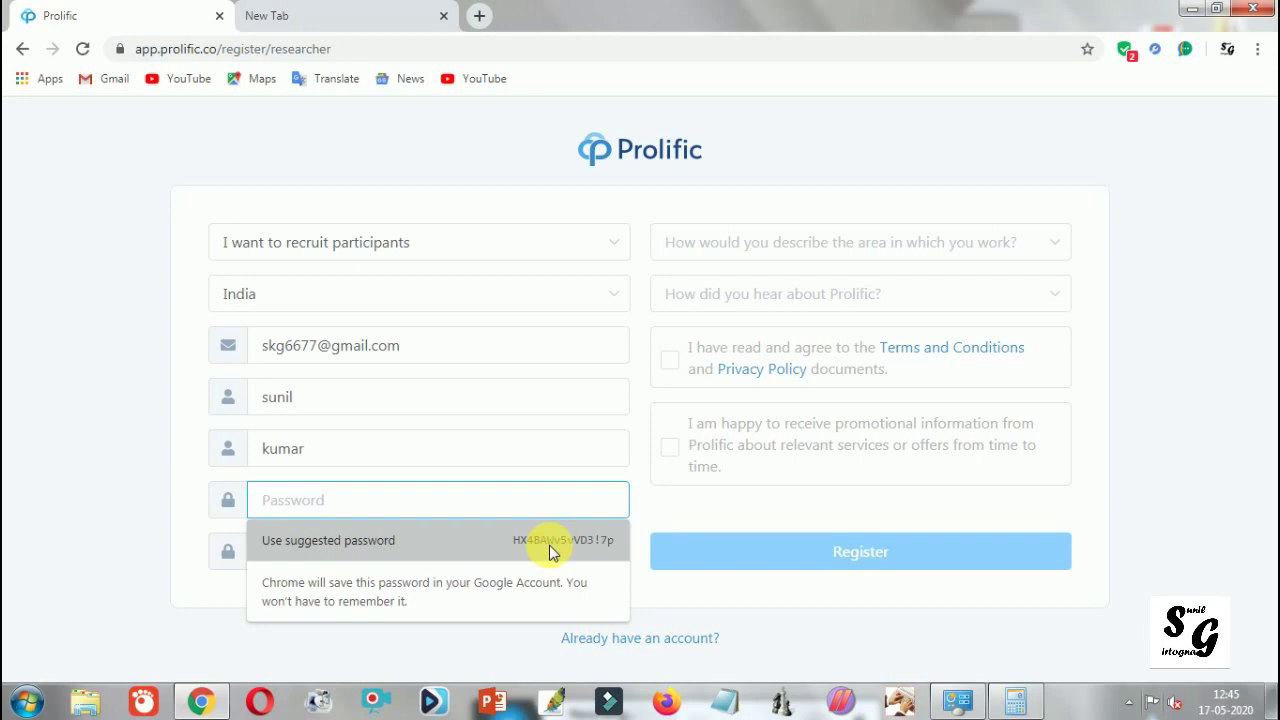
# Step: Type the account password, then repeat it in Confirm password
pyautogui.write('*********')
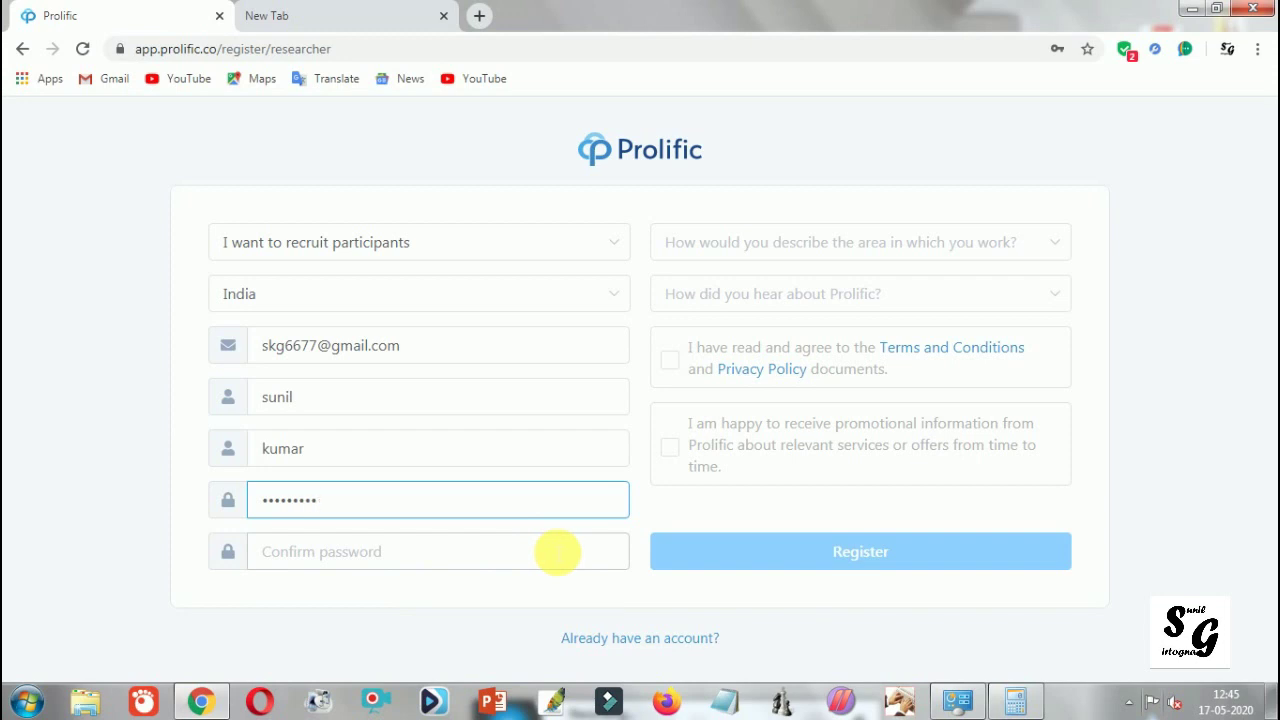
pyautogui.click(556, 551)
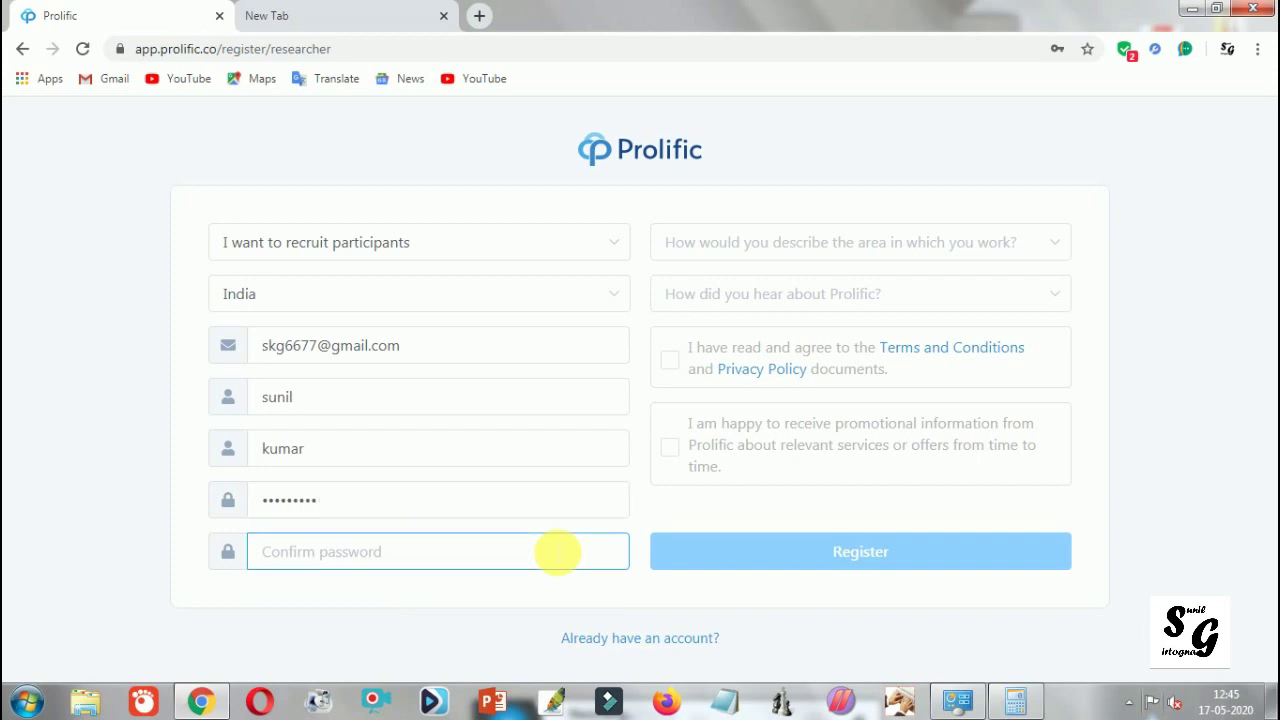
pyautogui.write('******')
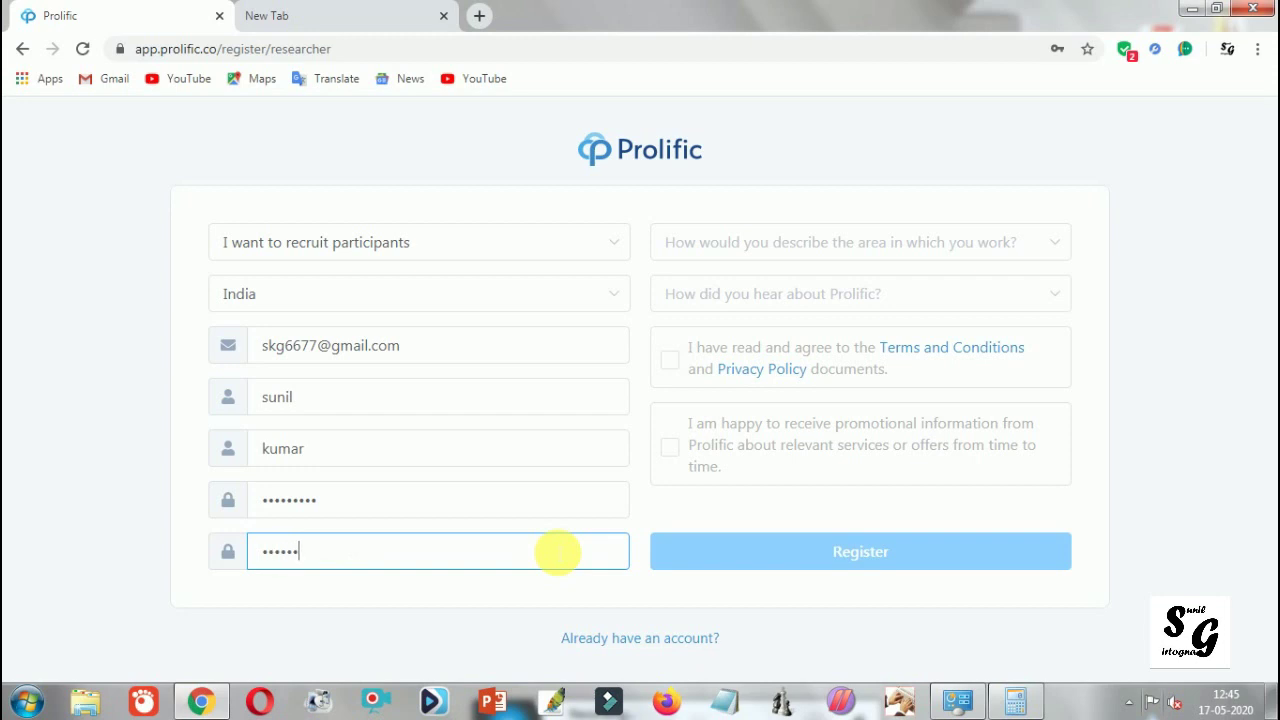
pyautogui.write('***')
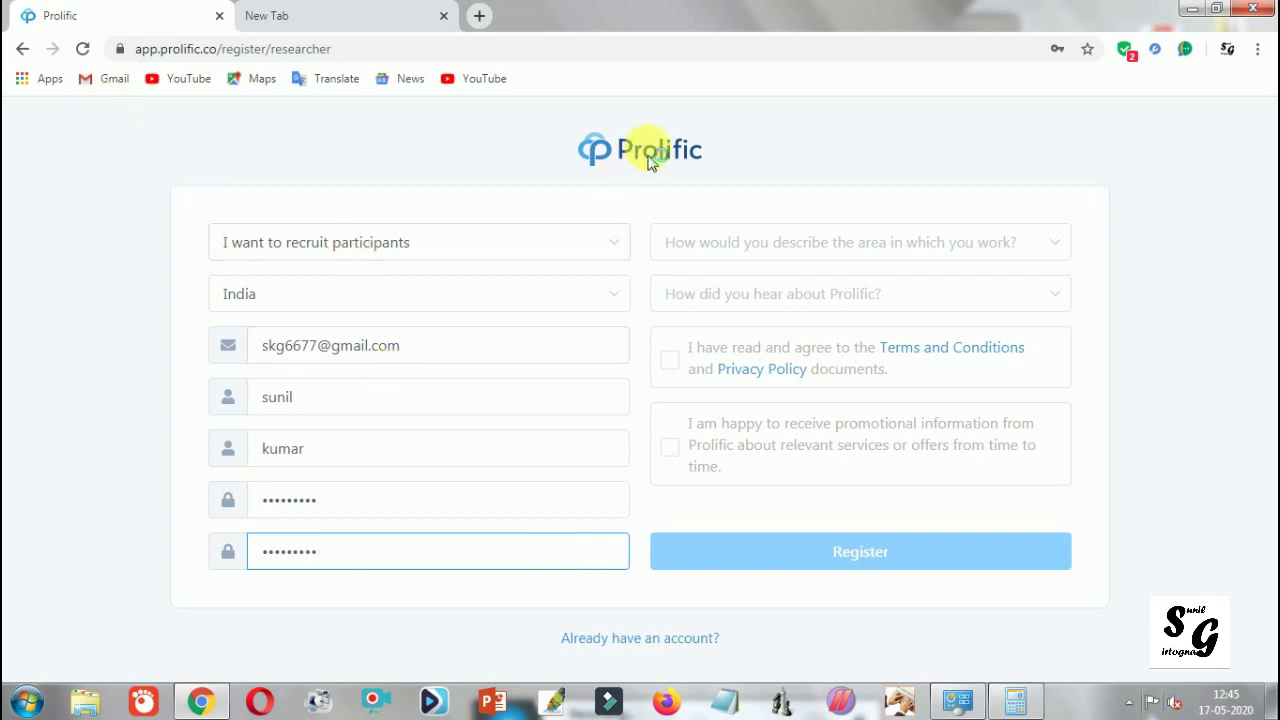
# Step: Select 'Technology or Software Development' and 'Business Consultancy' as the work areas
pyautogui.click(865, 256)
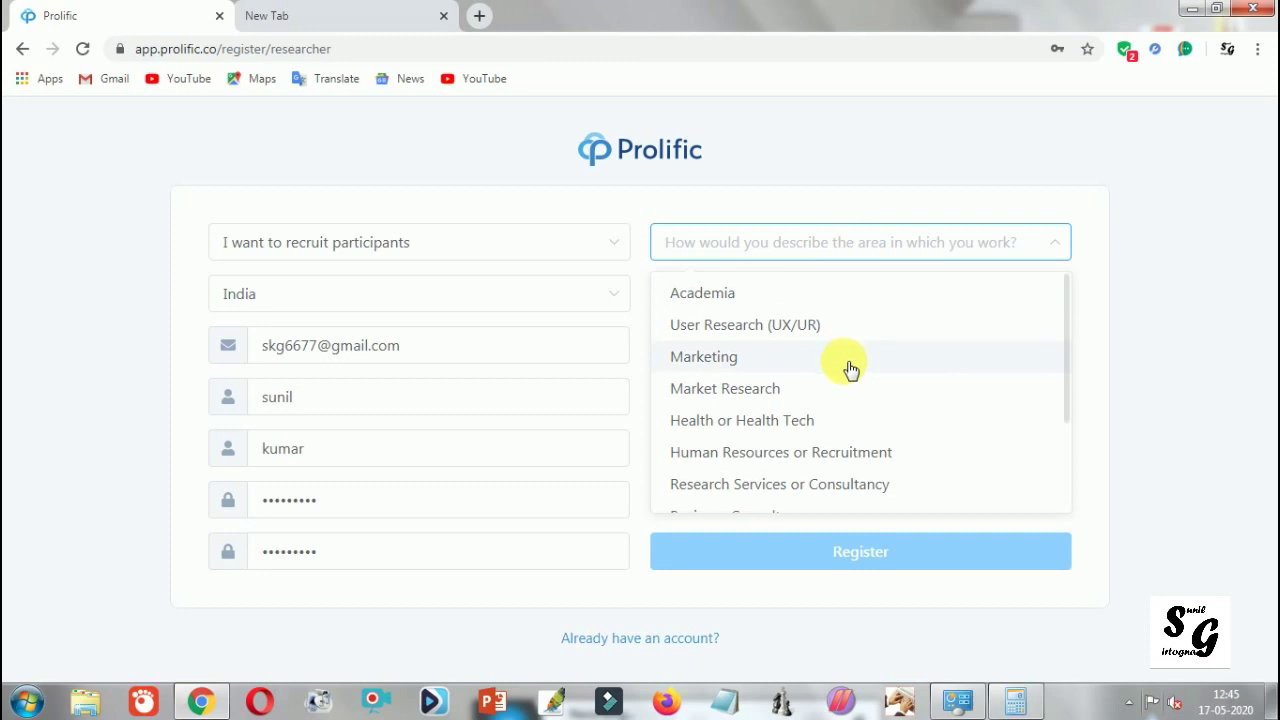
pyautogui.scroll(-1, 848, 369)
pyautogui.scroll(-2, 850, 390)
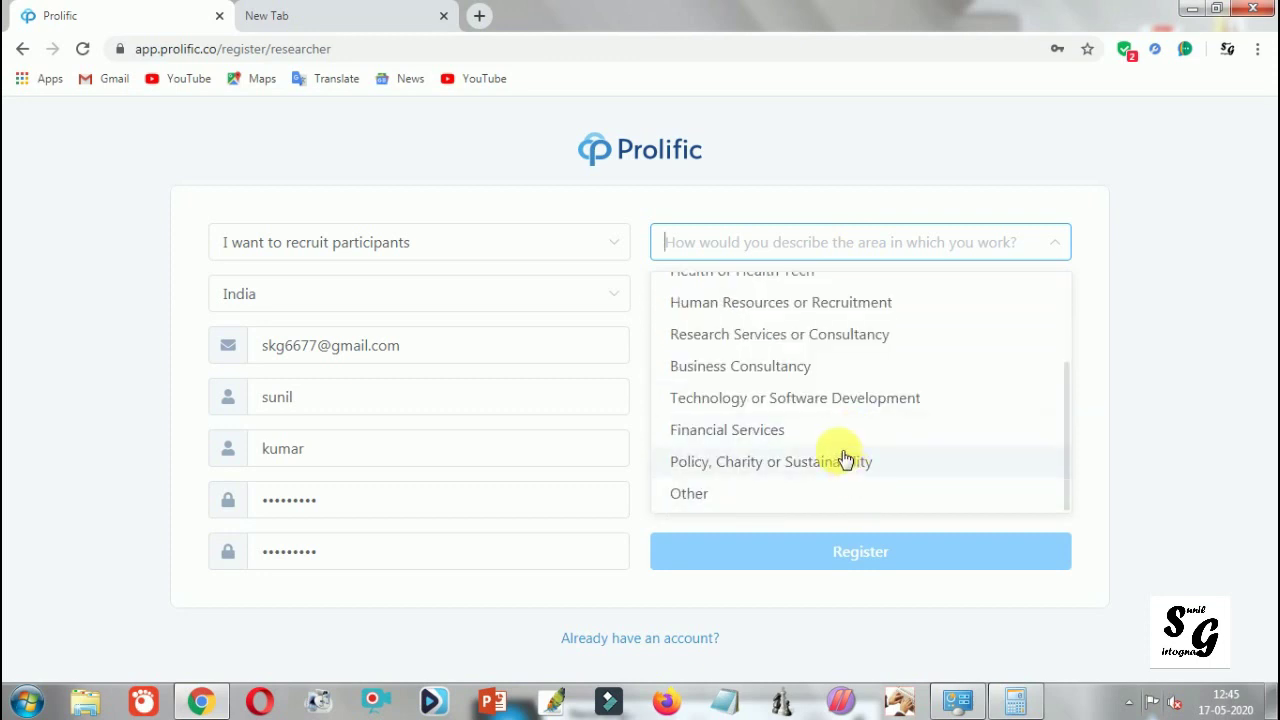
pyautogui.scroll(2, 846, 458)
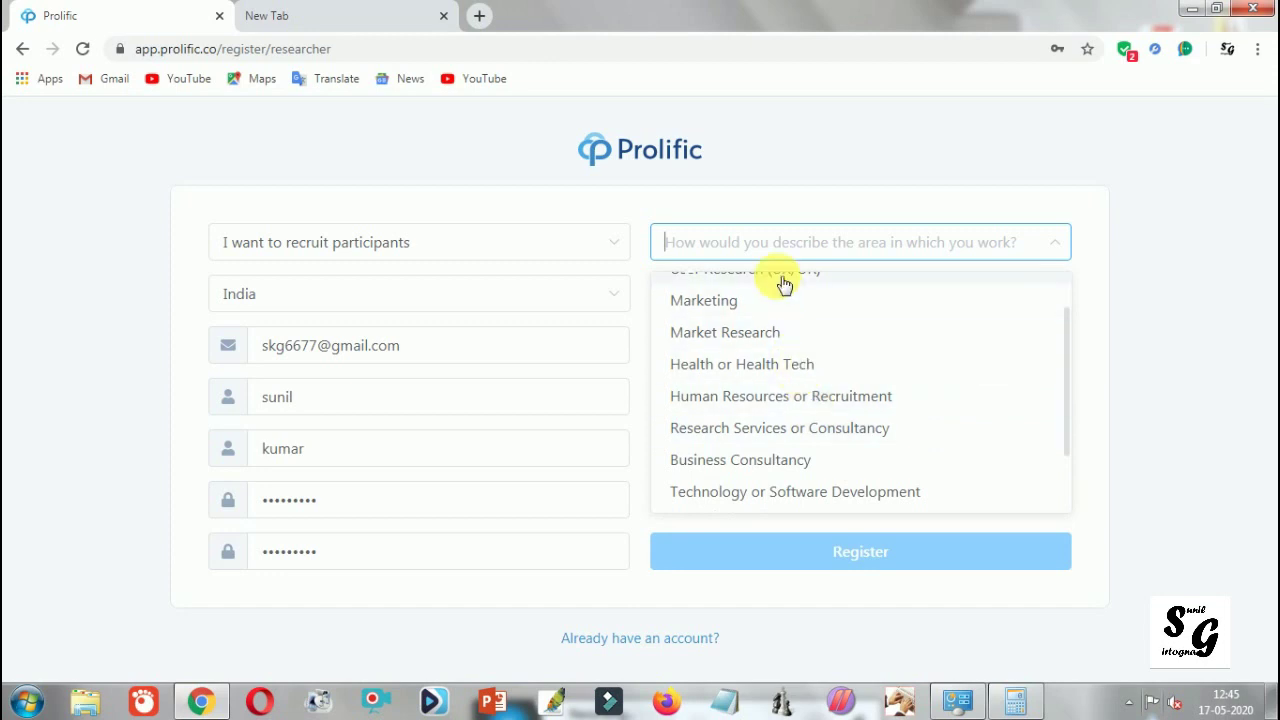
pyautogui.scroll(1, 780, 292)
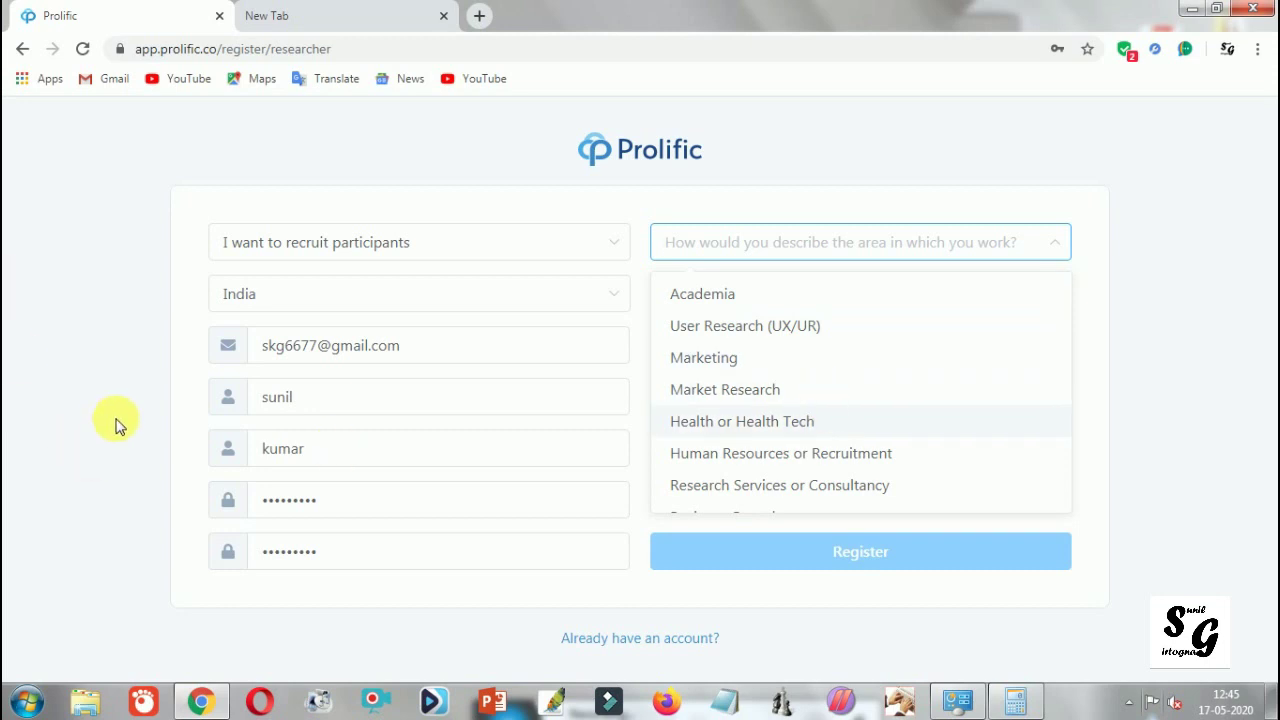
pyautogui.scroll(-1, 826, 427)
pyautogui.scroll(-1, 815, 426)
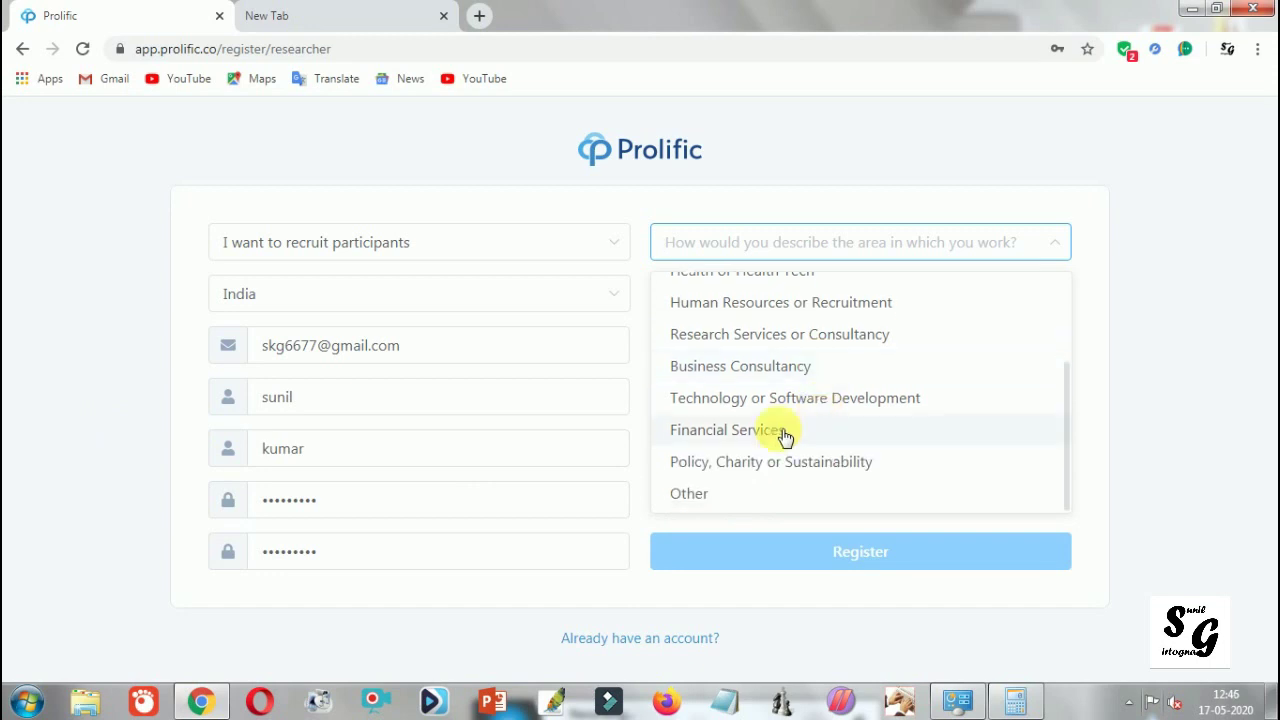
pyautogui.click(728, 405)
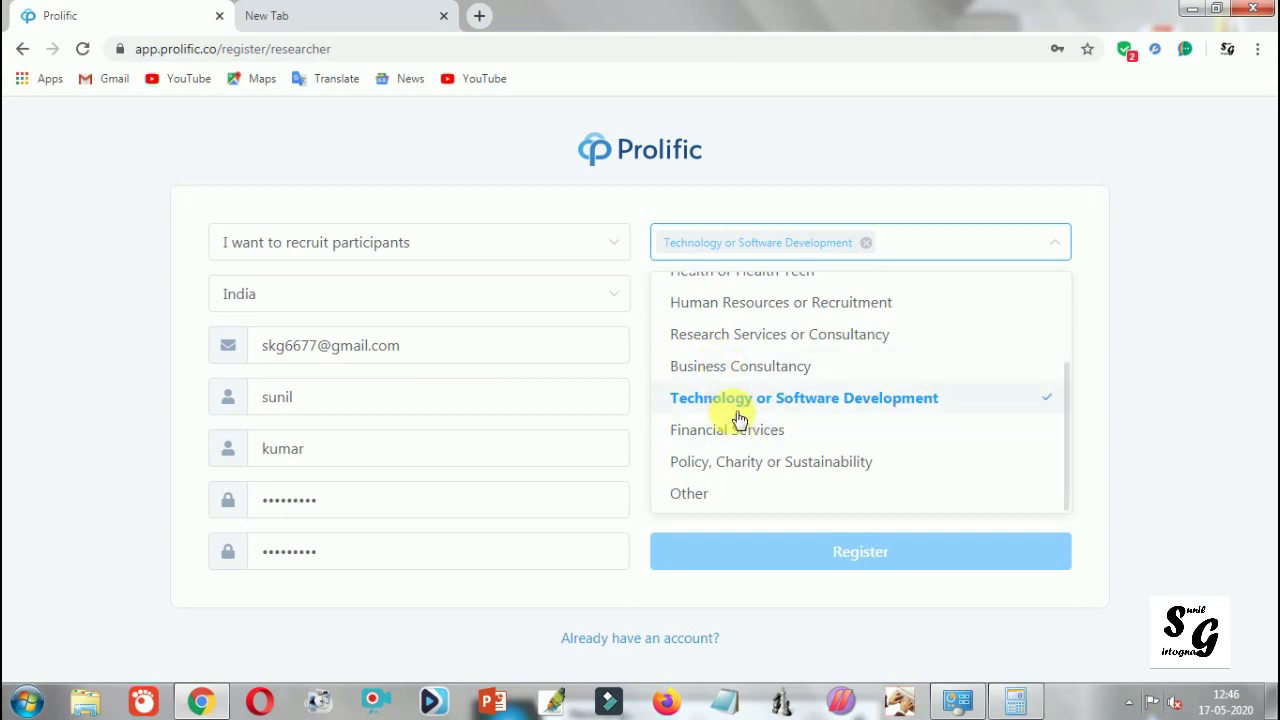
pyautogui.click(730, 372)
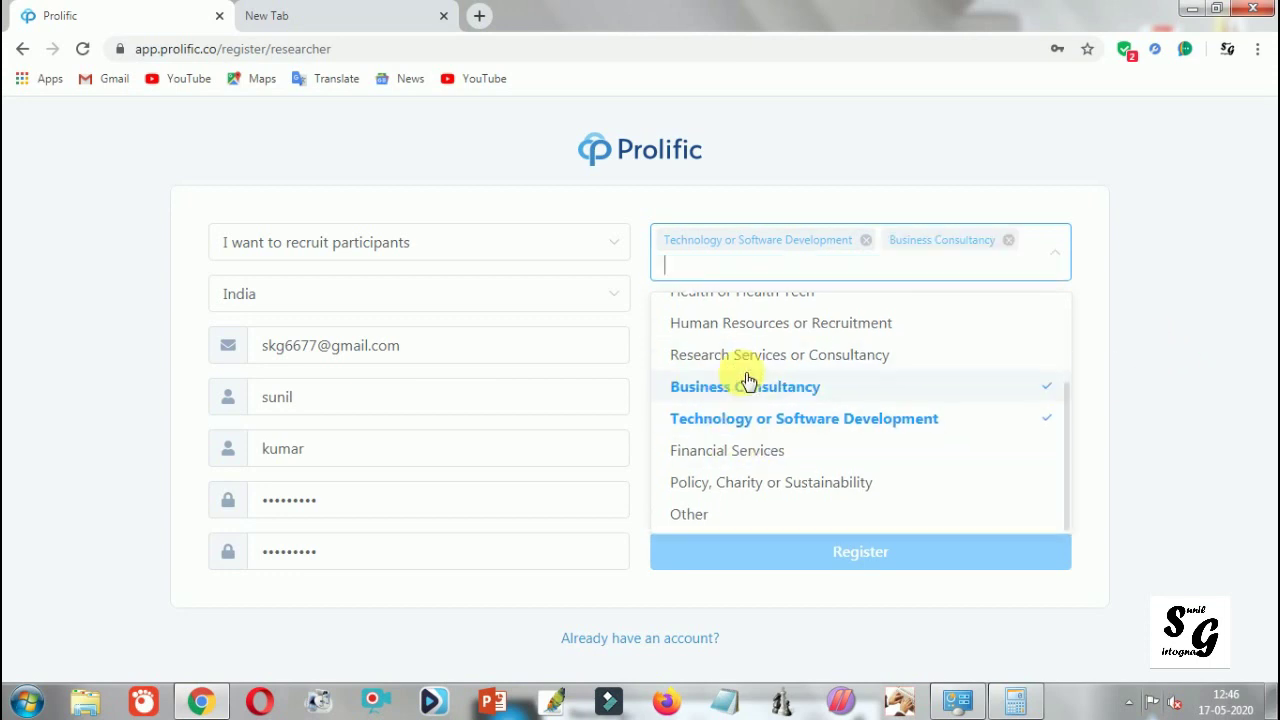
pyautogui.click(1153, 374)
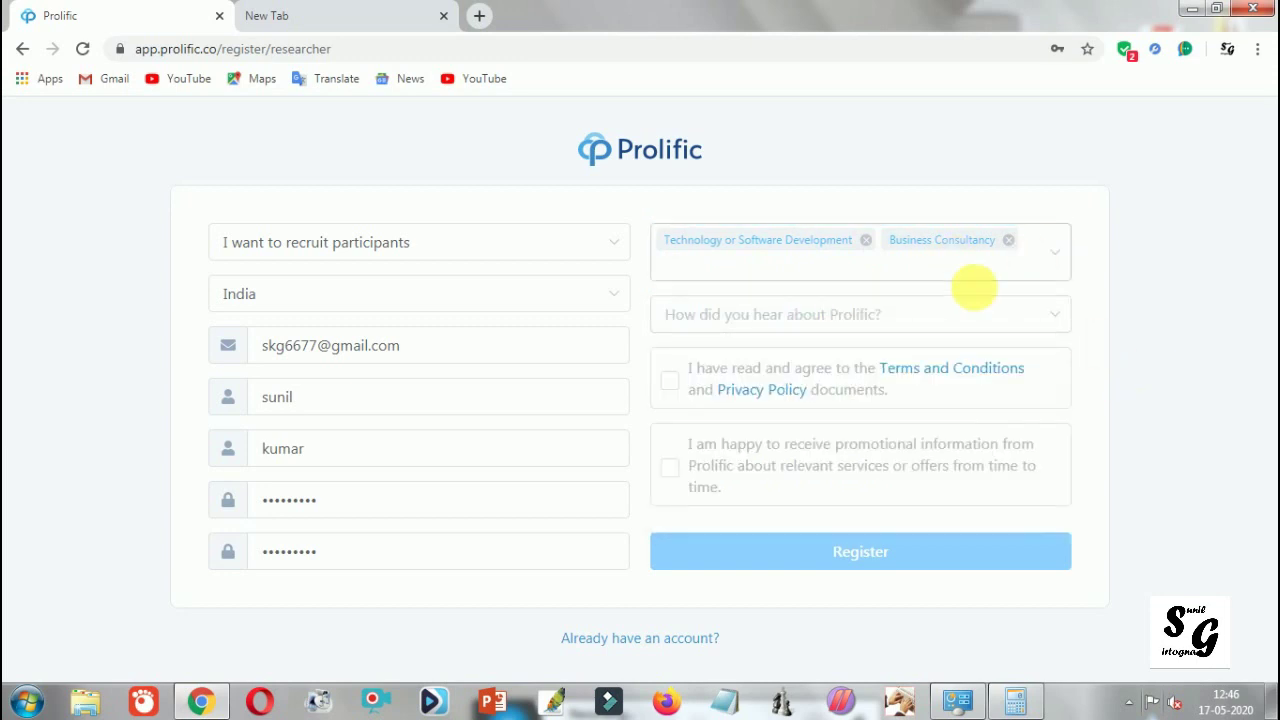
# Step: Choose 'Online search' in the 'How did you hear about Prolific?' list
pyautogui.click(910, 318)
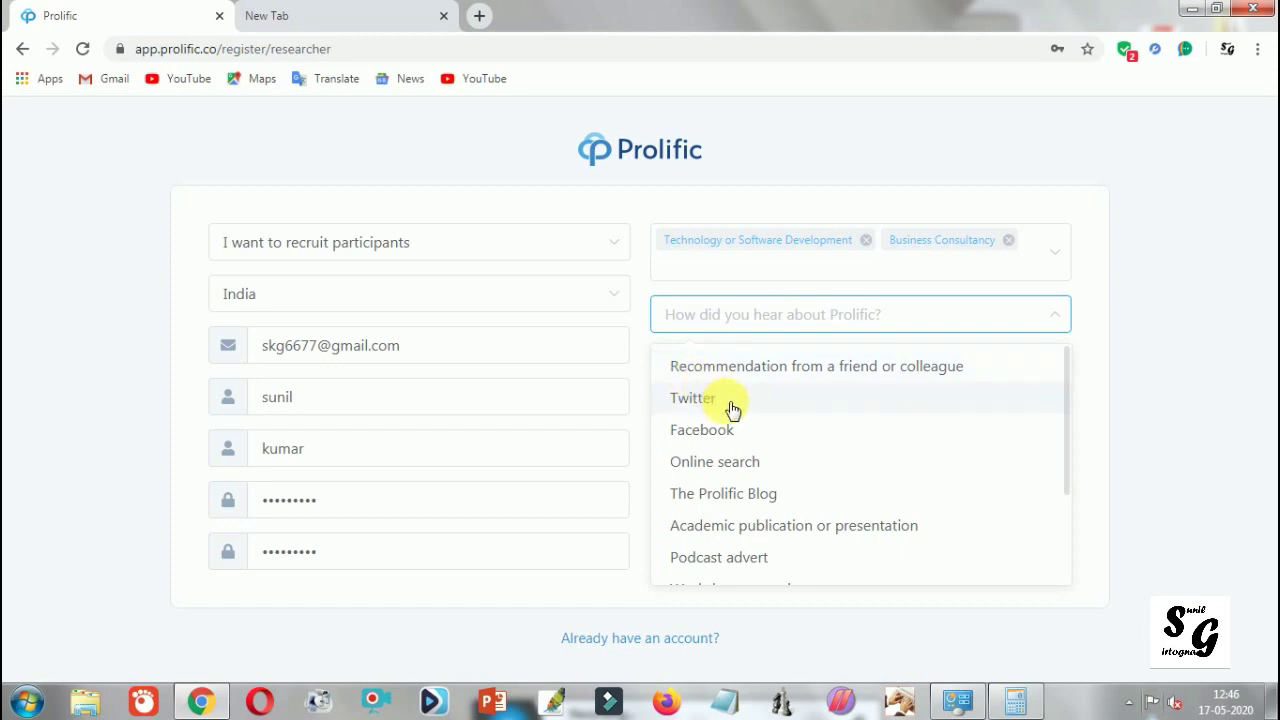
pyautogui.scroll(-2, 733, 412)
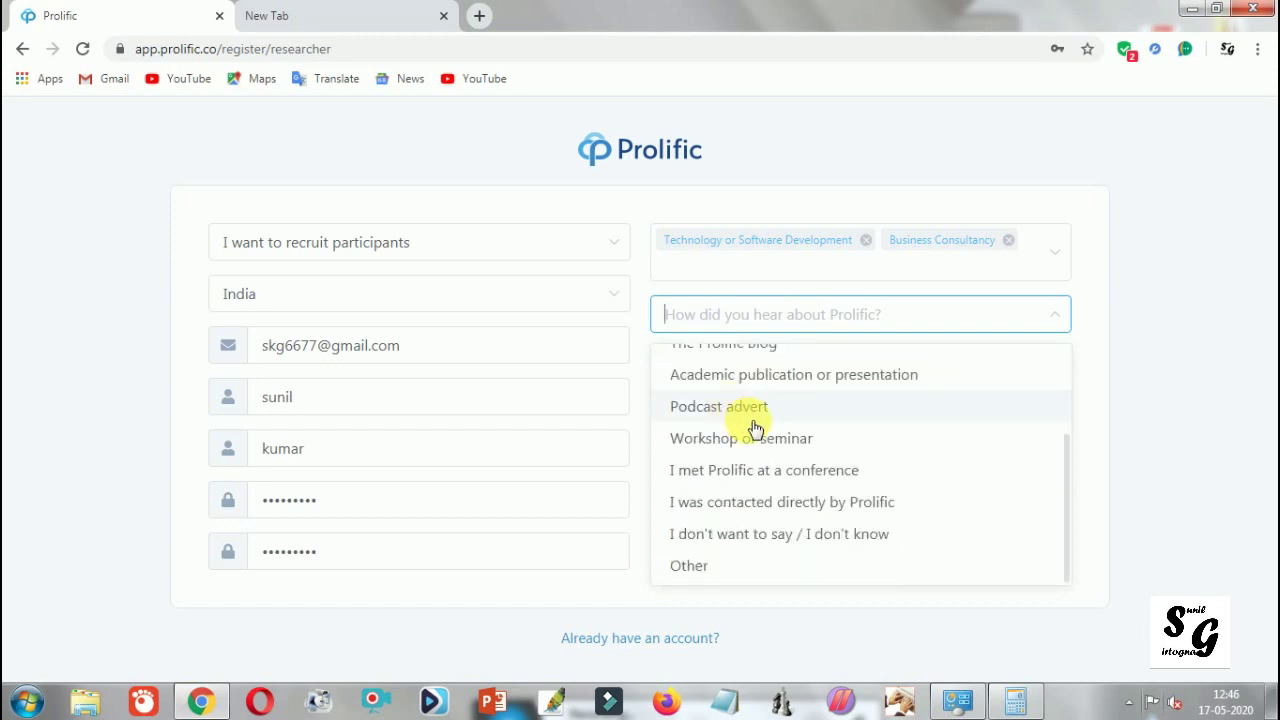
pyautogui.scroll(3, 755, 428)
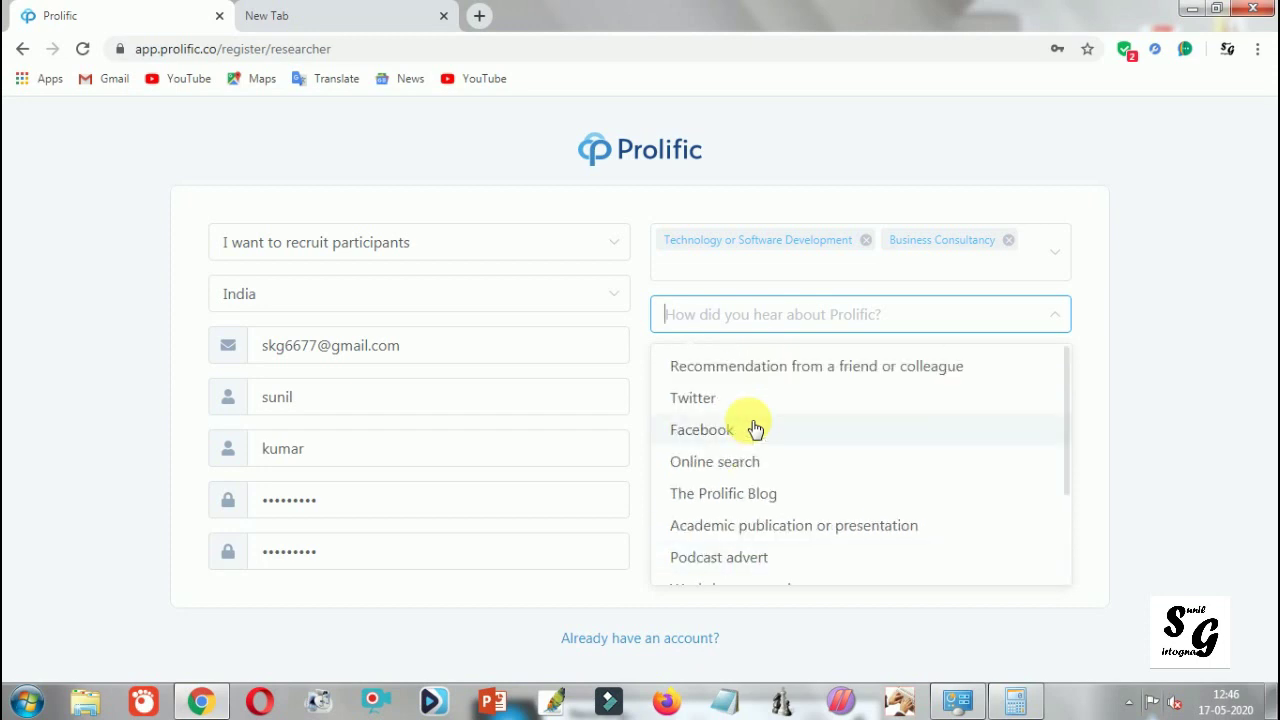
pyautogui.scroll(-3, 755, 428)
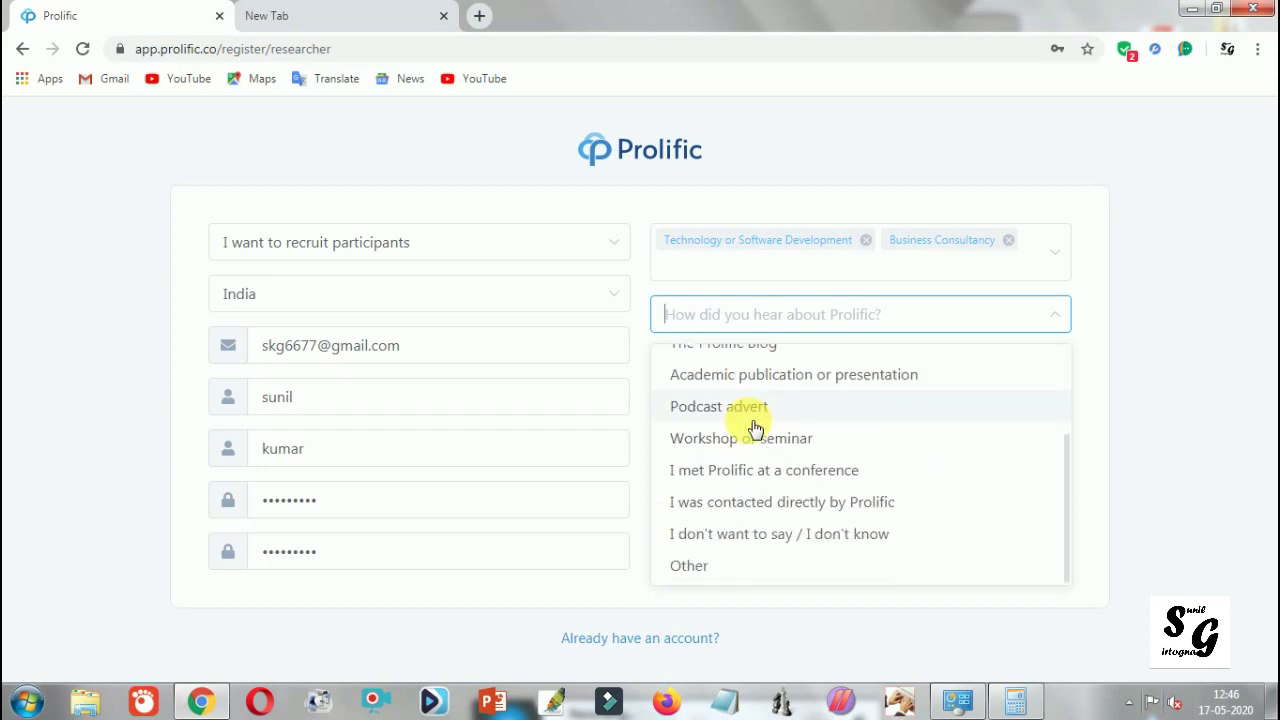
pyautogui.scroll(3, 785, 477)
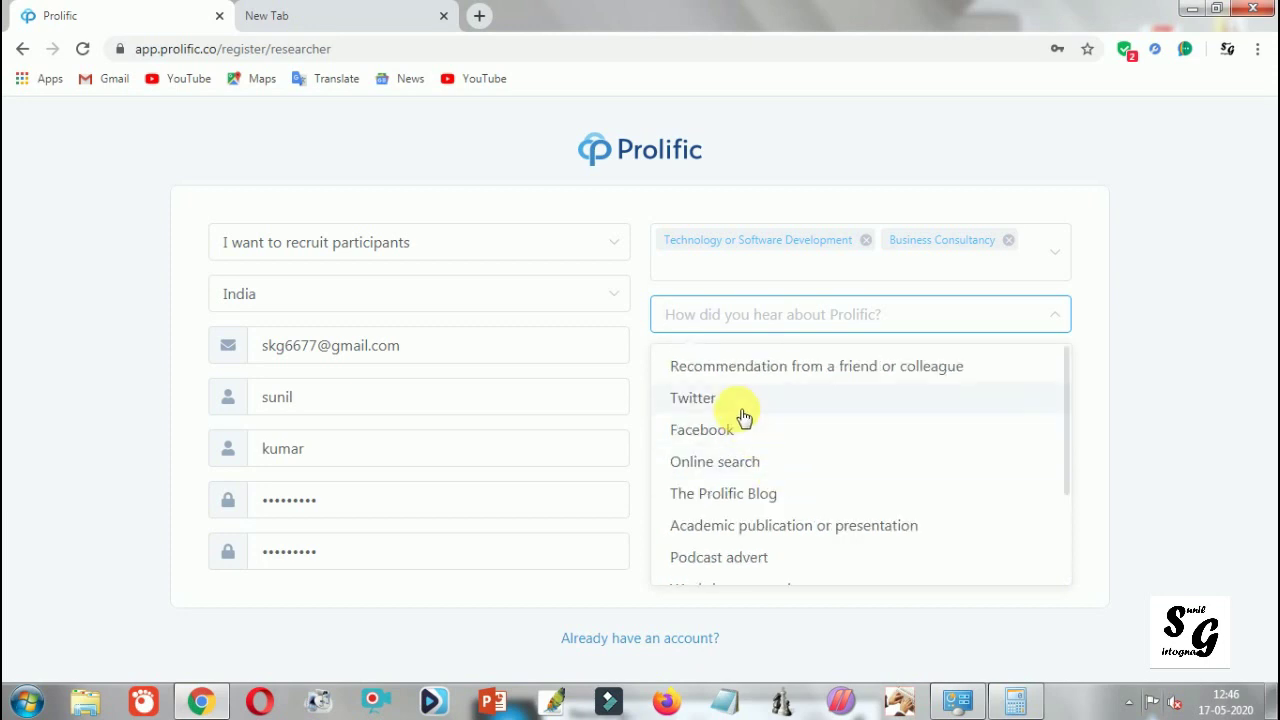
pyautogui.click(773, 459)
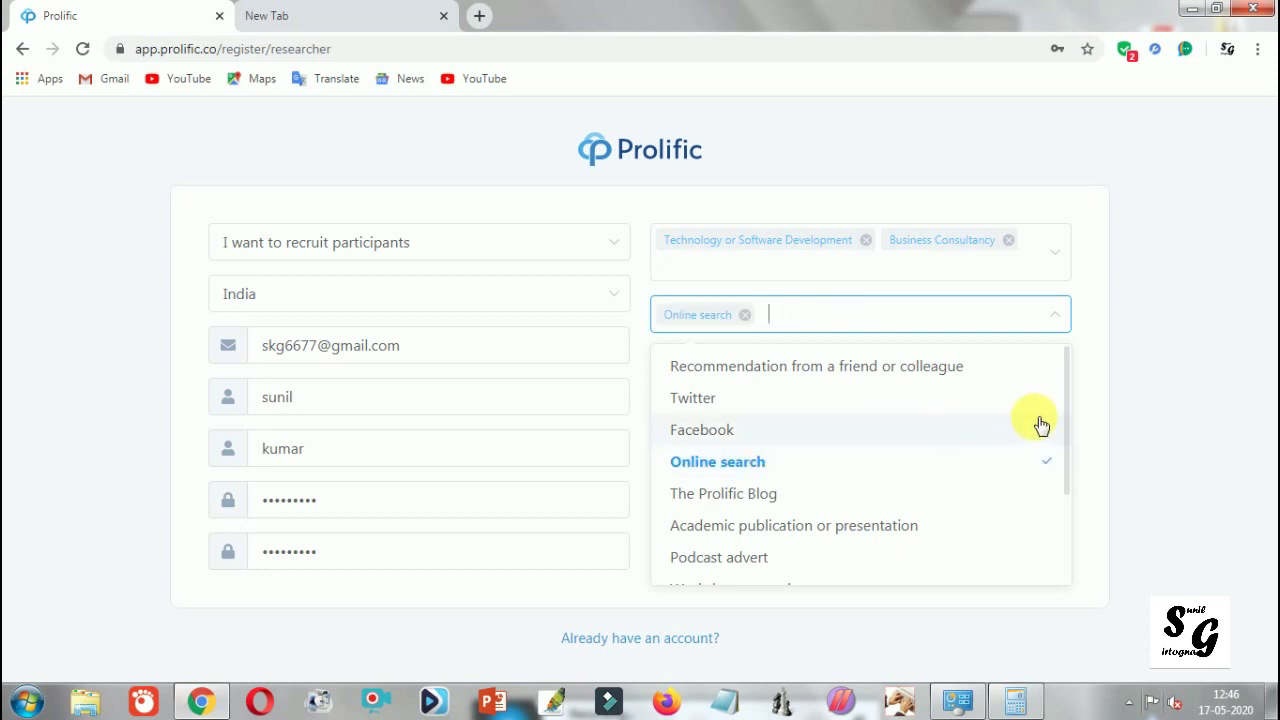
pyautogui.click(1157, 405)
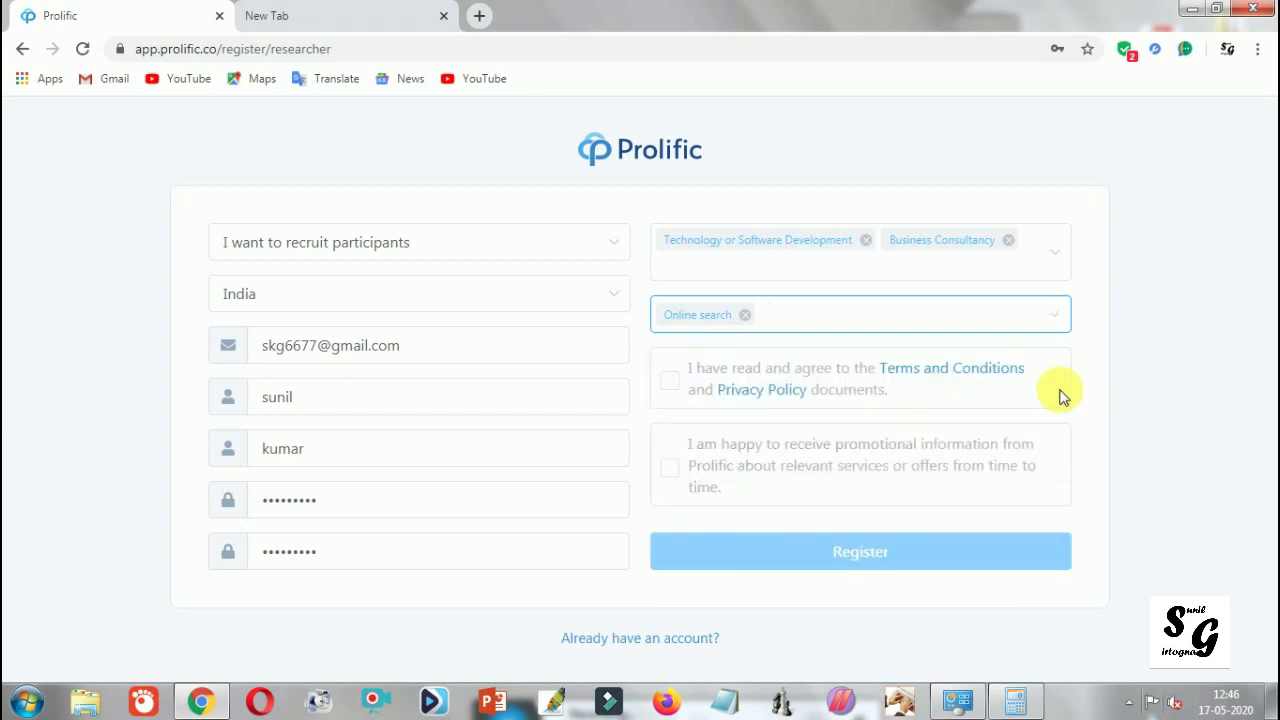
# Step: Tick the Terms and Privacy Policy agreement and the promotional information checkboxes
pyautogui.click(670, 384)
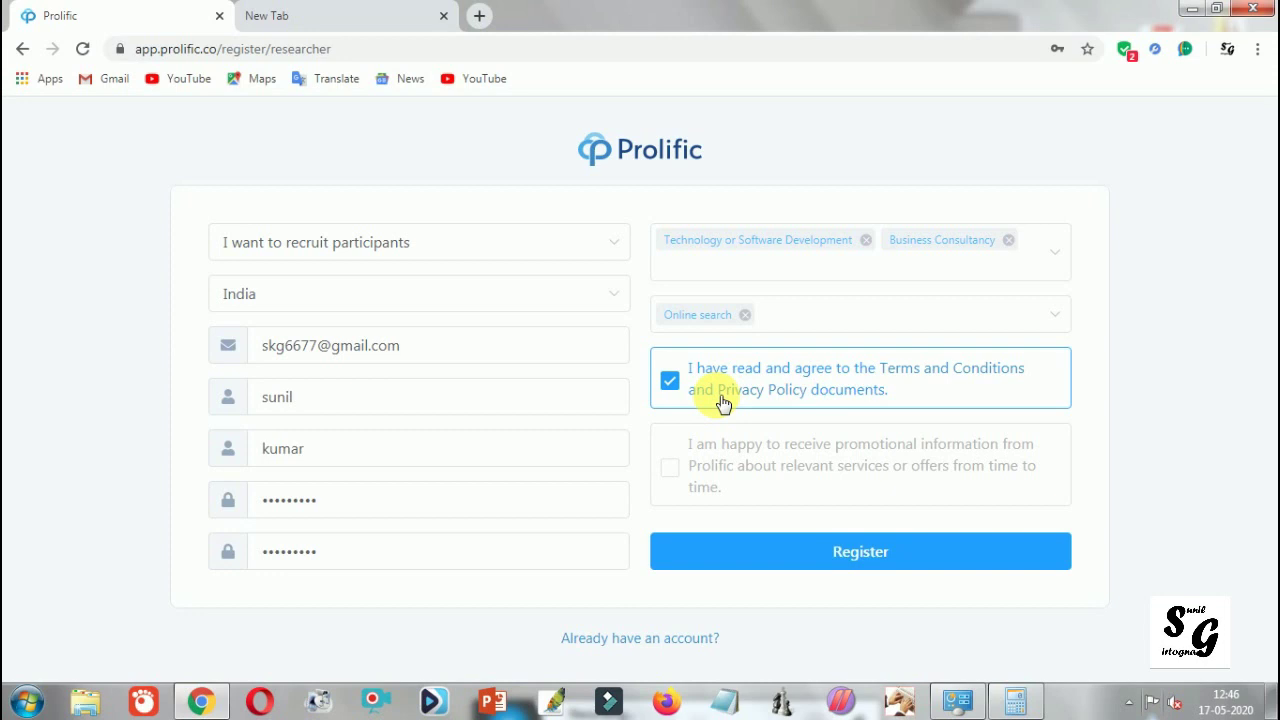
pyautogui.click(672, 470)
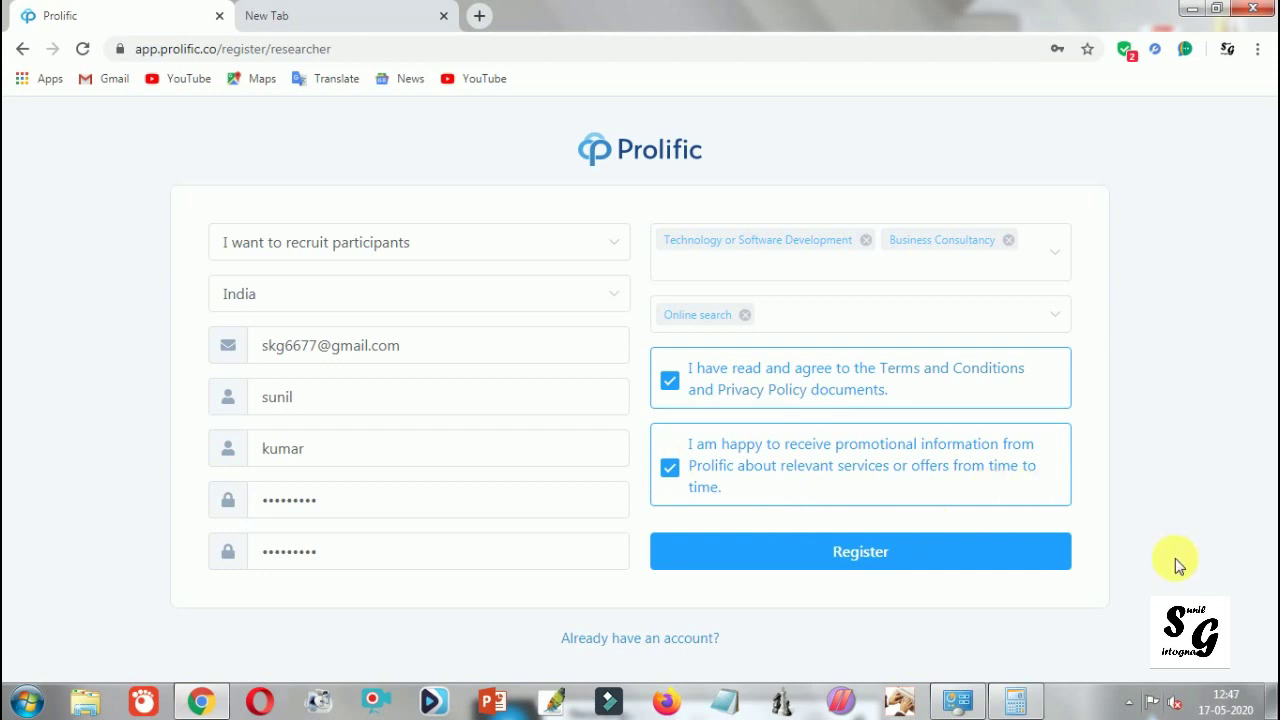
pyautogui.click(823, 556)
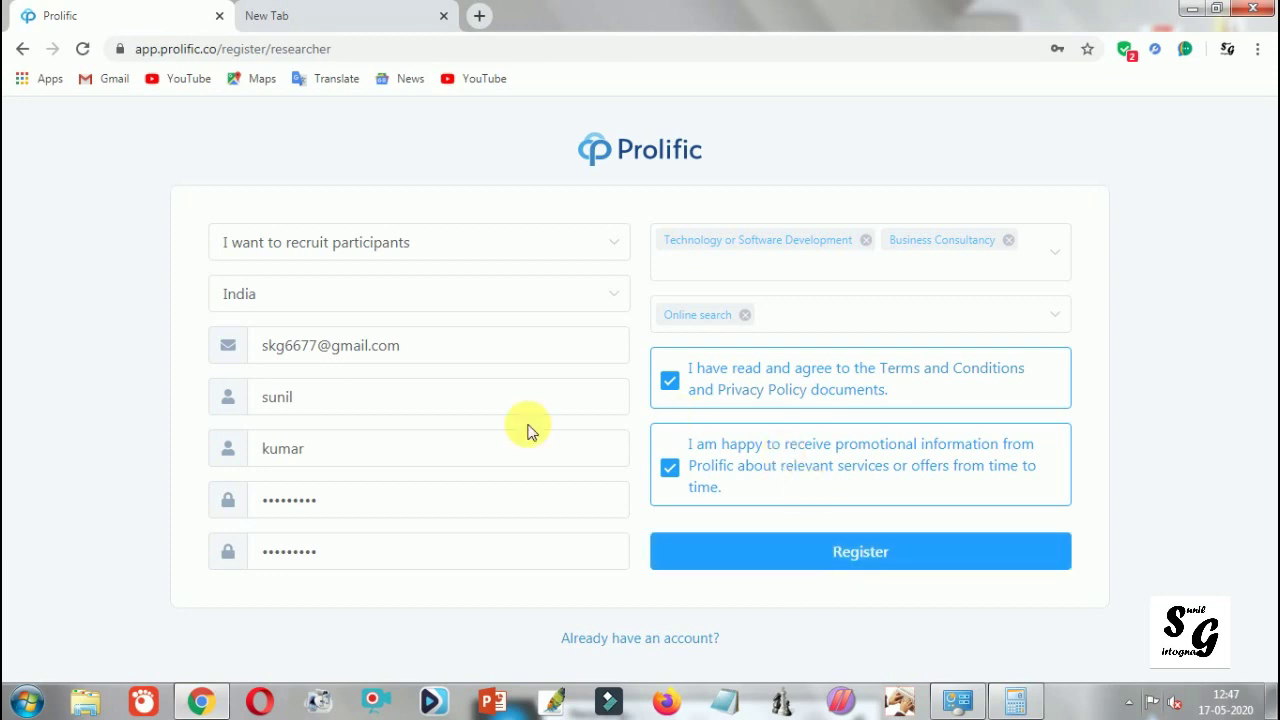
pyautogui.moveTo(443, 357); pyautogui.dragTo(262, 366)
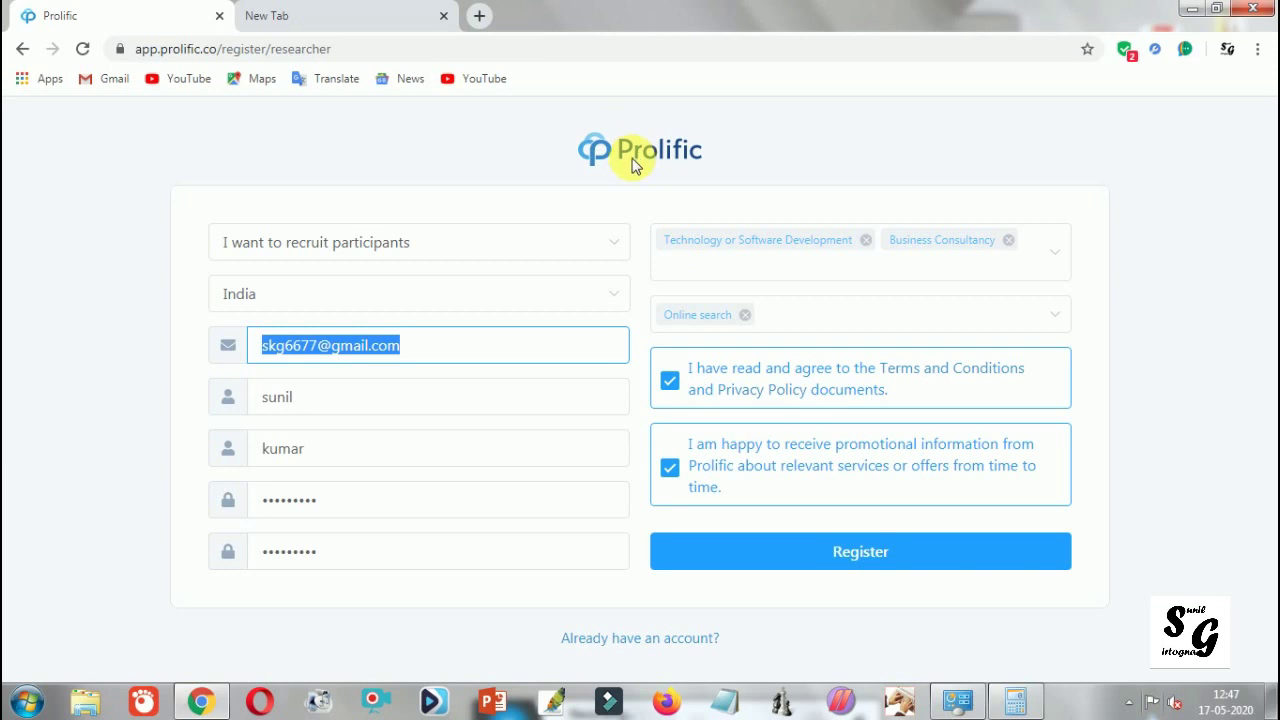
pyautogui.click(1063, 266)
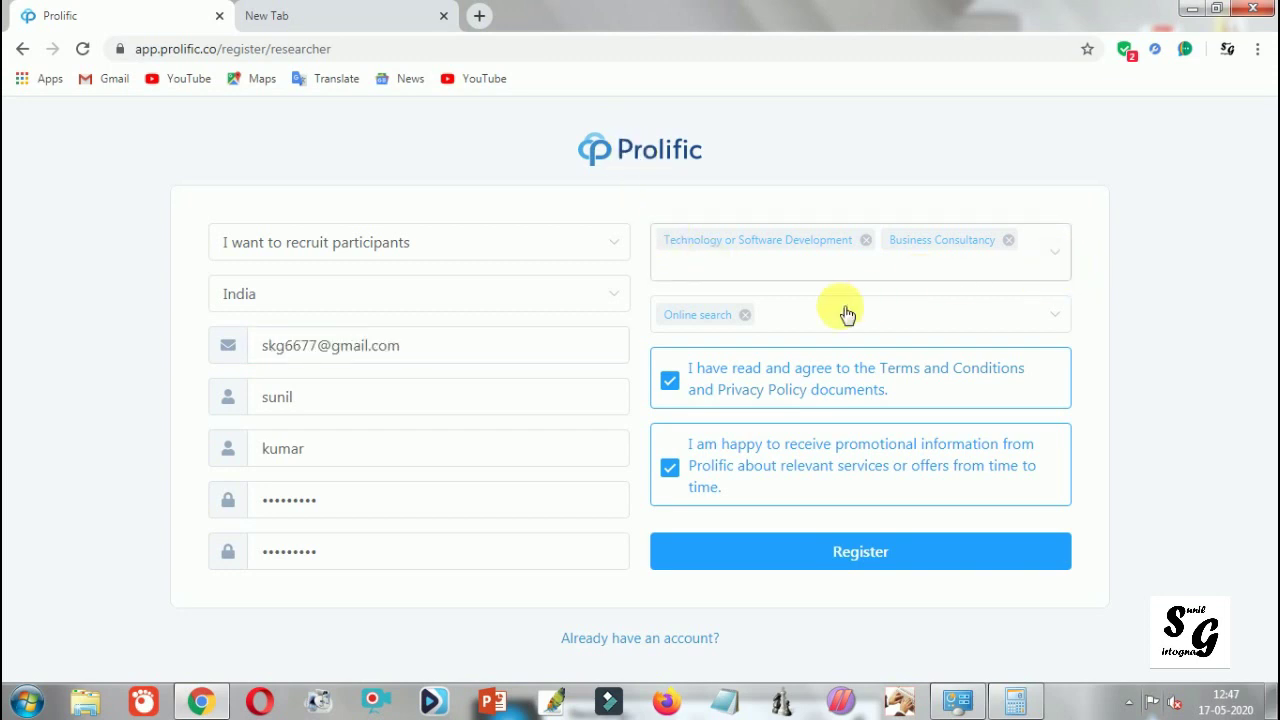
pyautogui.click(1057, 264)
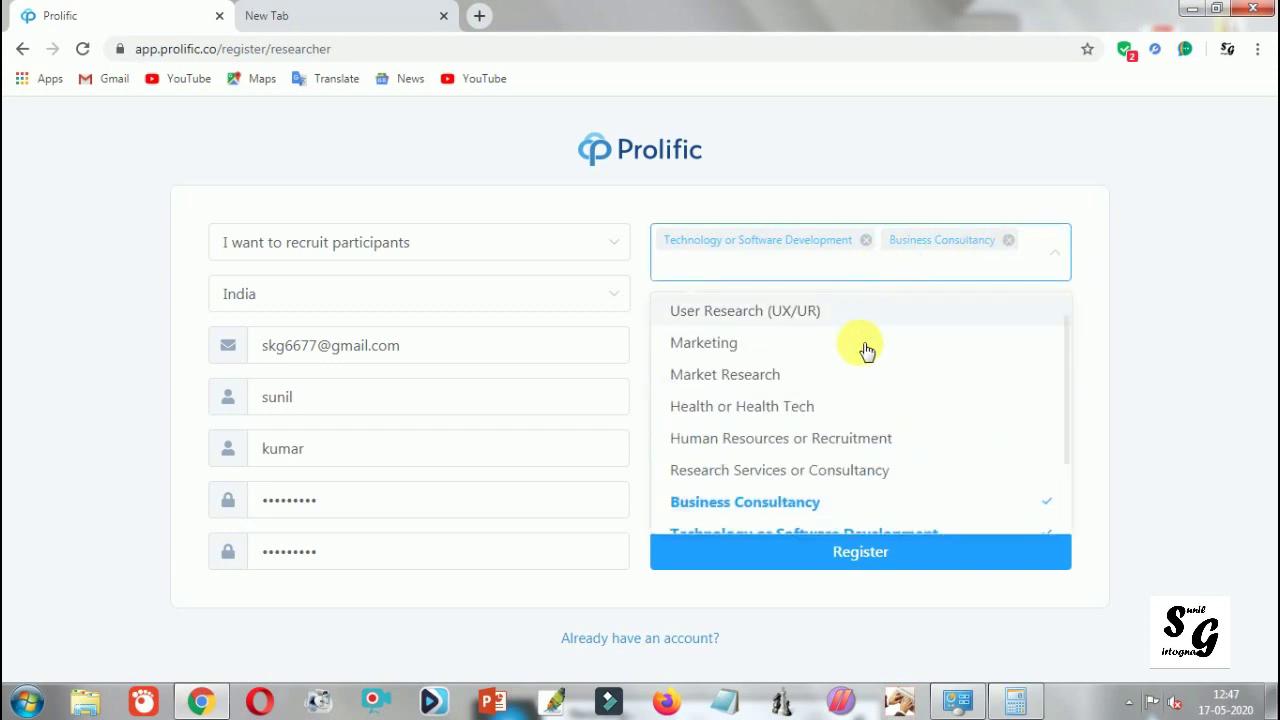
pyautogui.scroll(-2, 866, 404)
pyautogui.scroll(2, 866, 404)
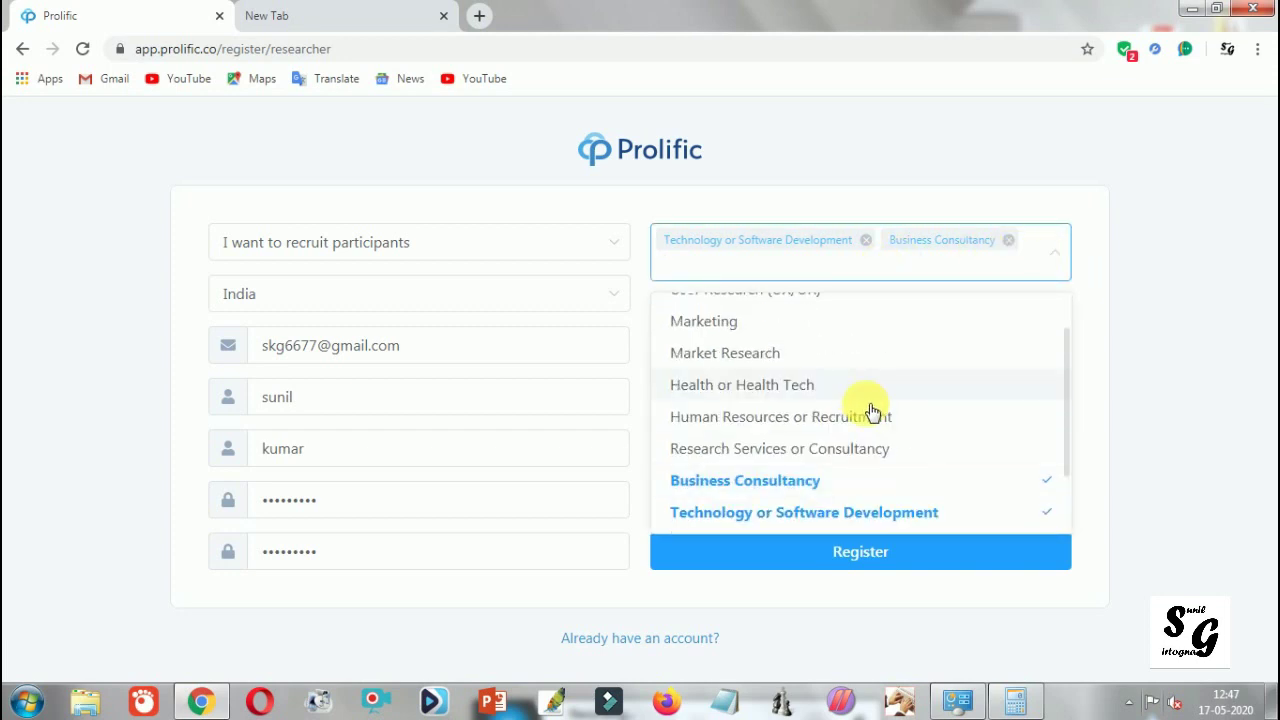
pyautogui.click(1186, 448)
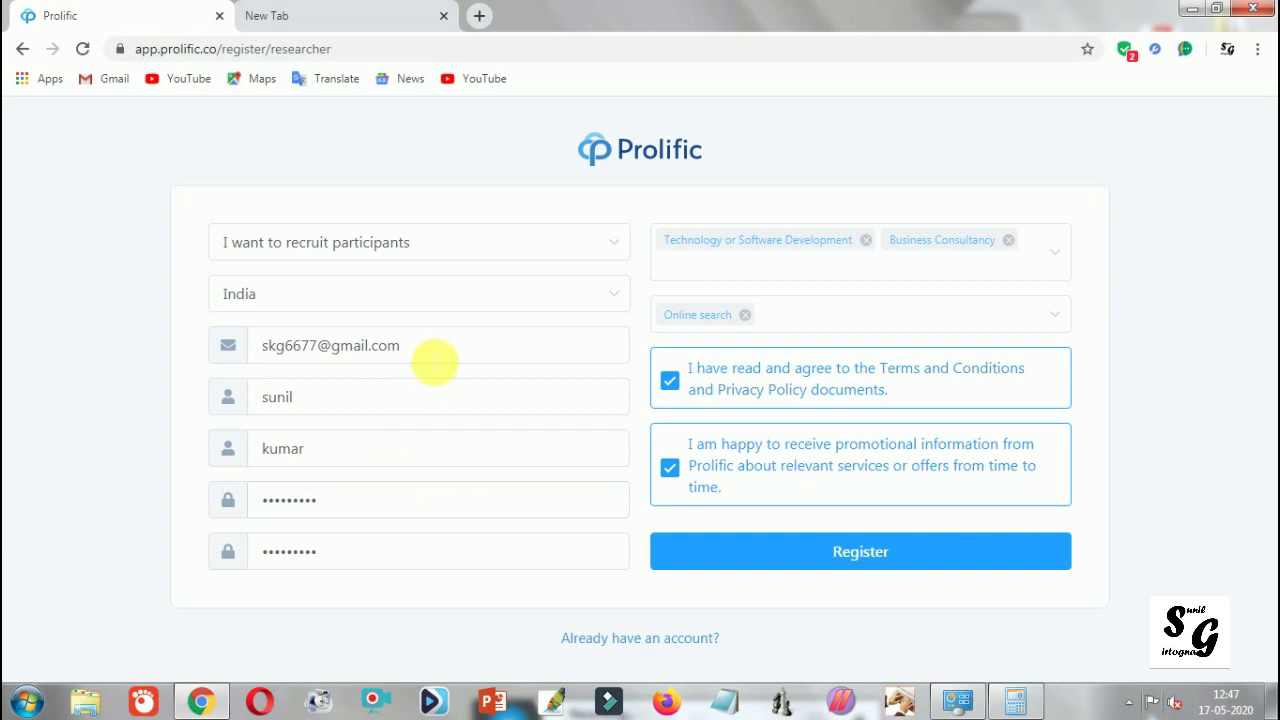
pyautogui.moveTo(404, 346); pyautogui.dragTo(300, 349)
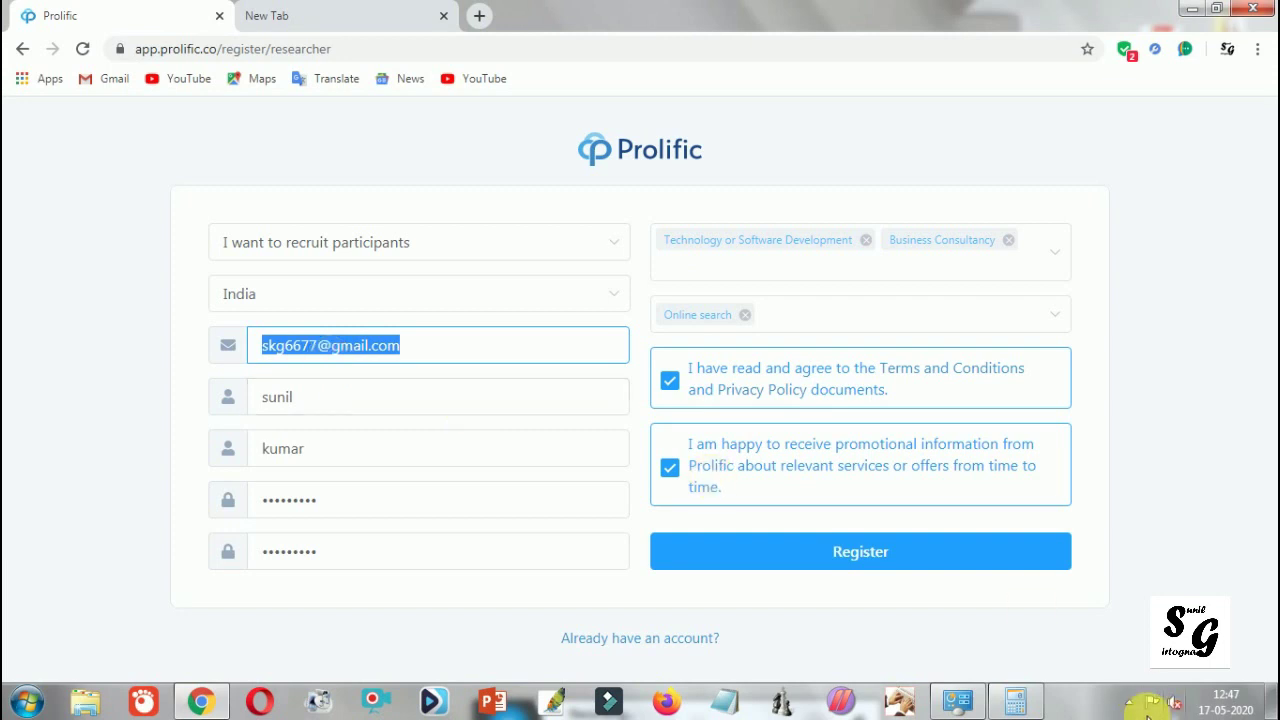
# Step: Stop the screen recorder from its icon in the tray overflow
pyautogui.click(1126, 703)
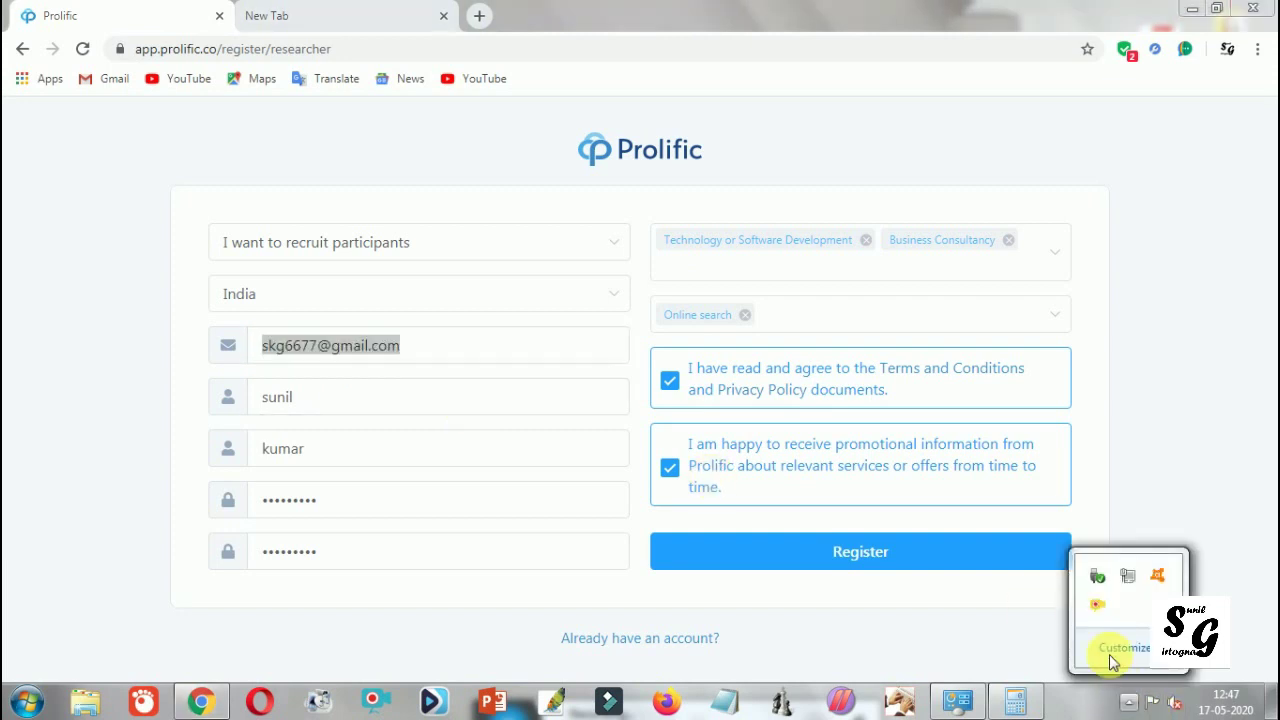
pyautogui.rightClick(1097, 604)
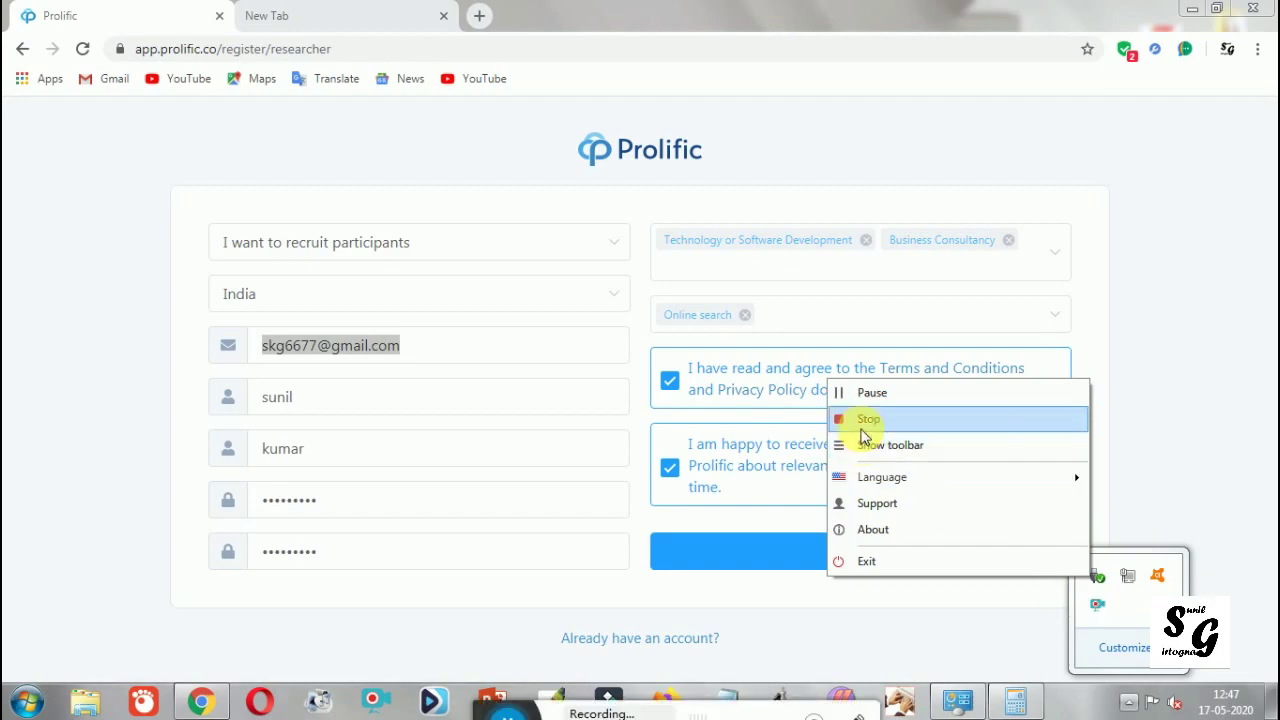
pyautogui.click(866, 420)
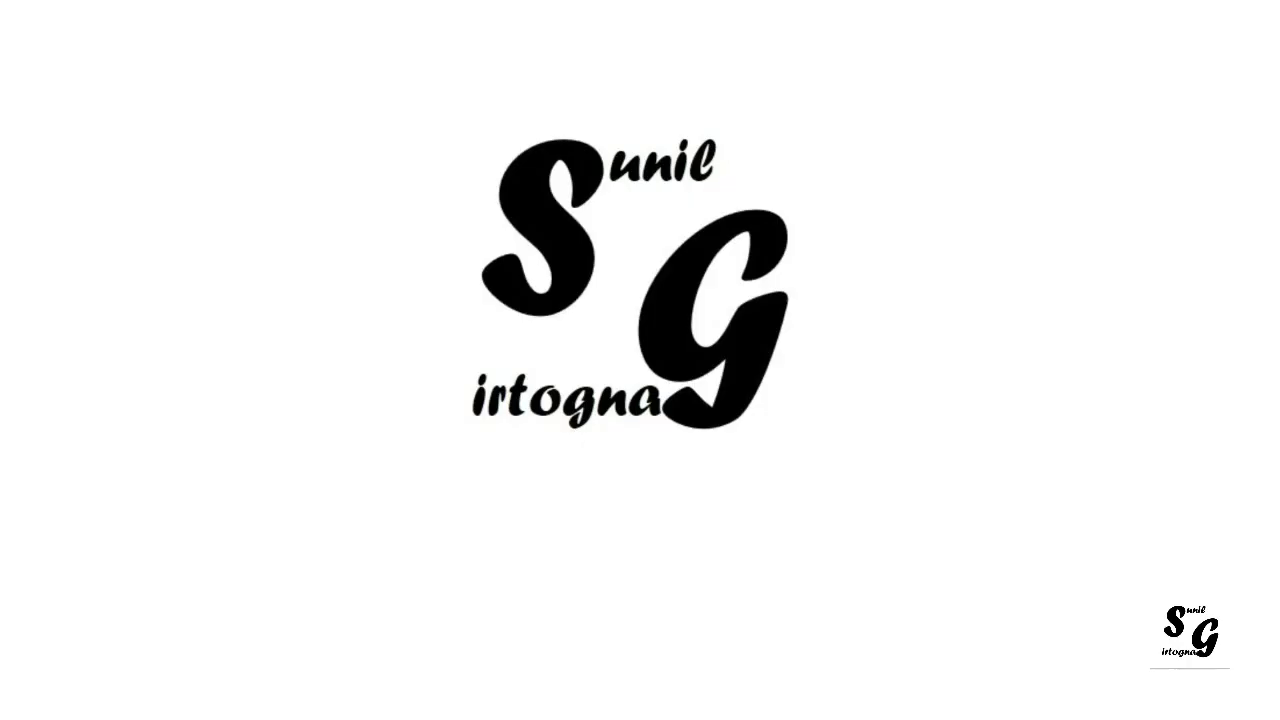